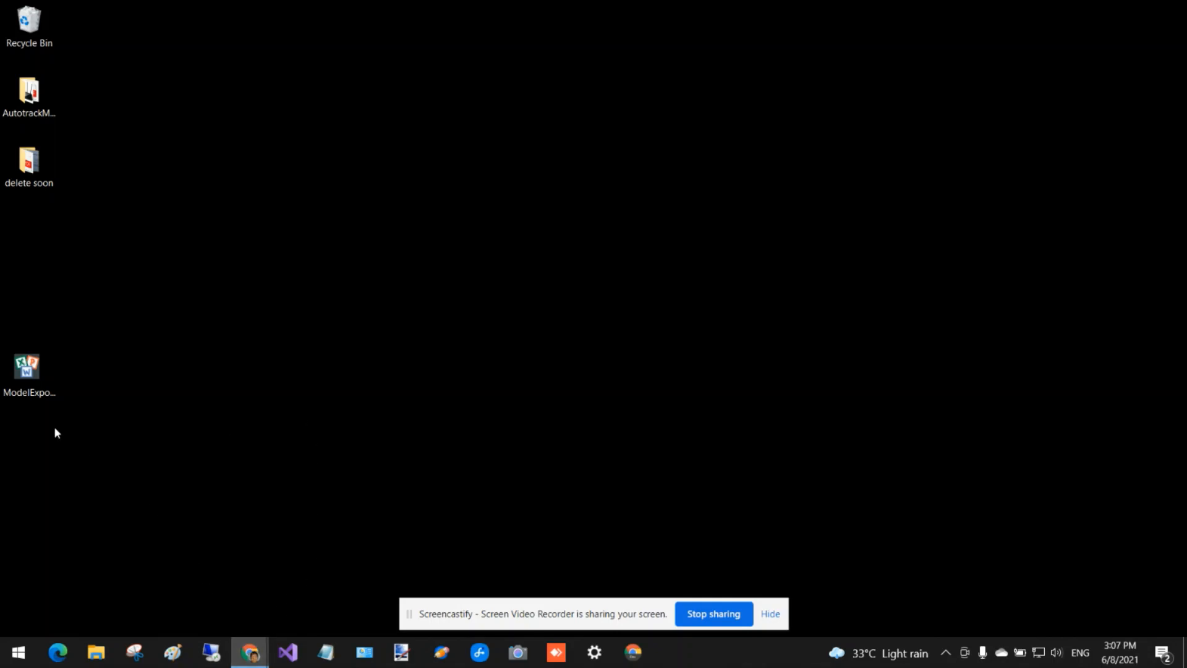
Step: Open ModelExport.xlsx from the desktop and review its MODEL, DESCRIPTION, PART NUMBER and LIST PRICE columns
click(29, 369)
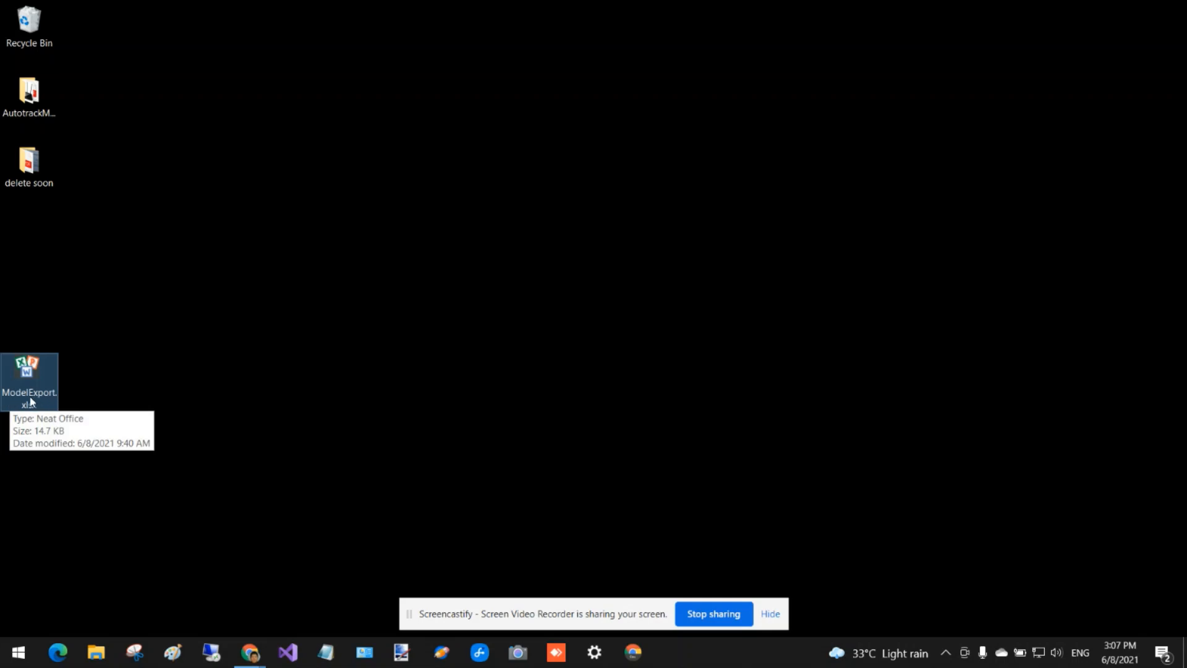
double_click(30, 374)
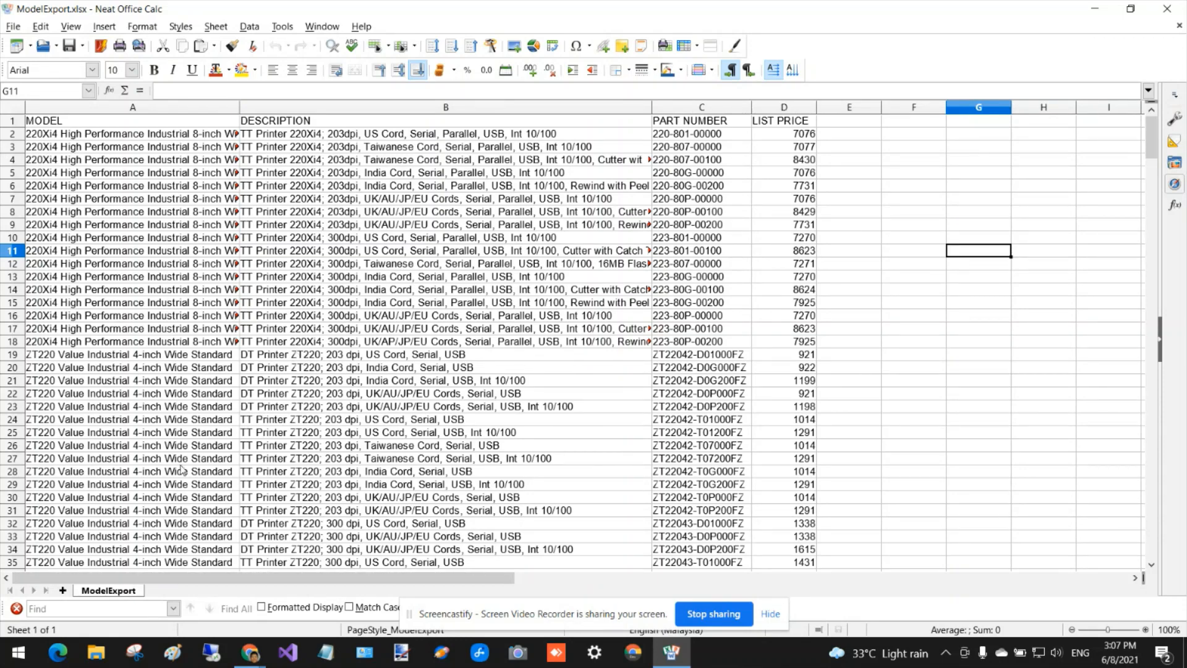
scroll(183, 470, down, 6)
scroll(182, 470, up, 6)
click(57, 124)
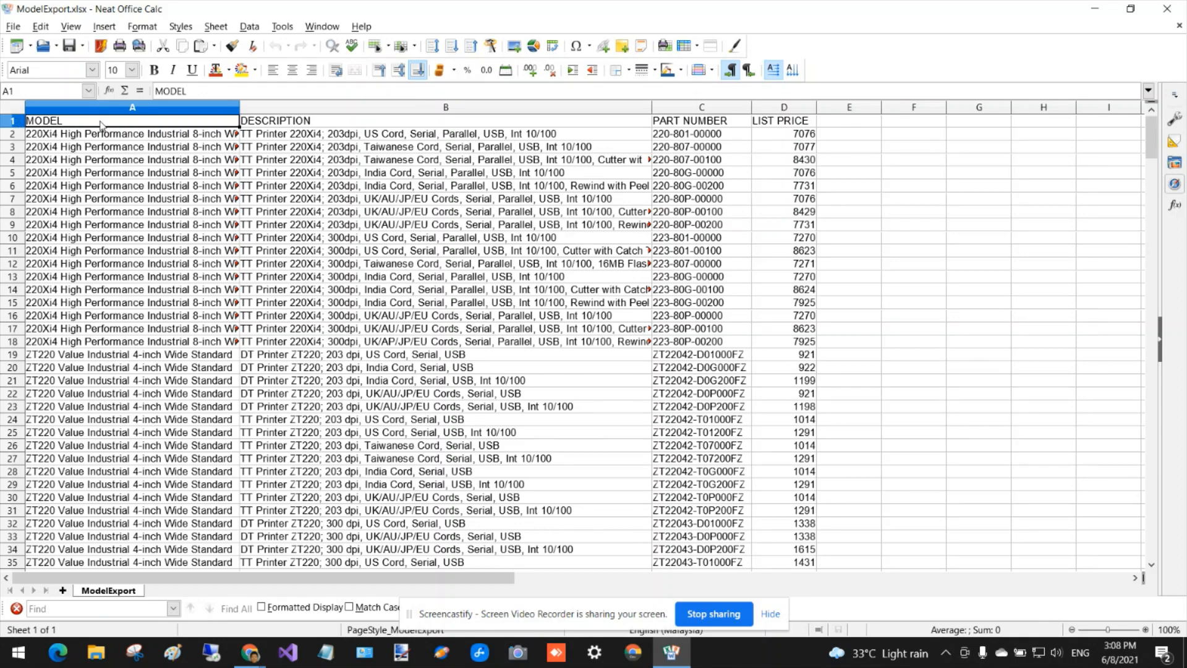
click(292, 123)
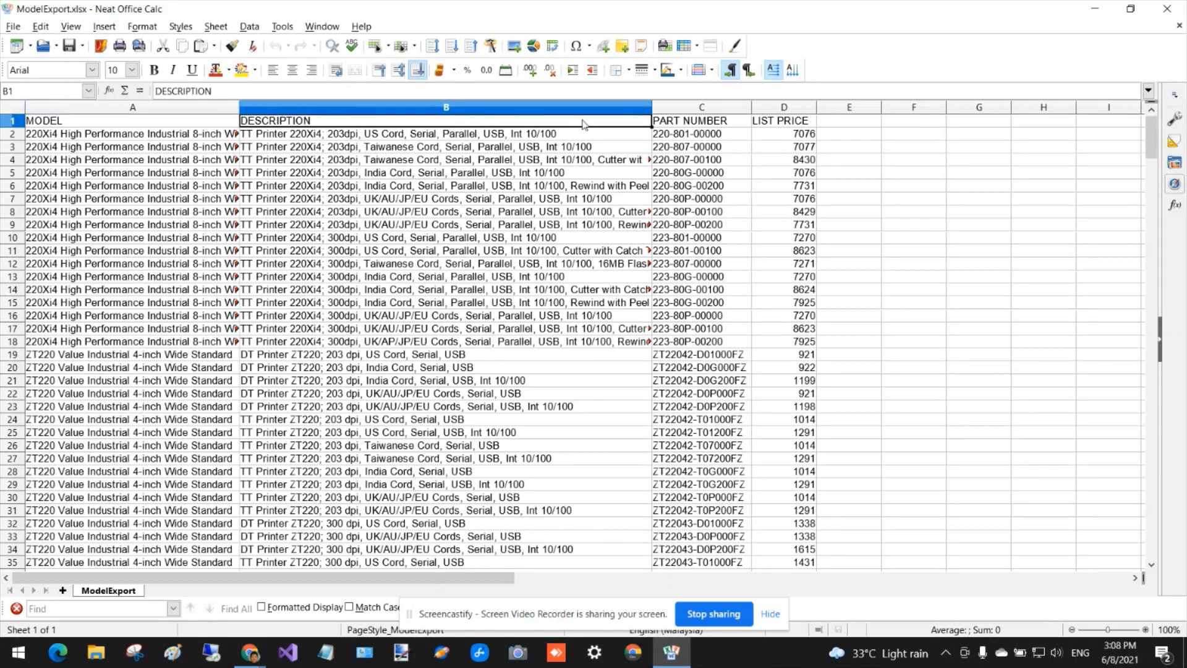
click(699, 123)
click(783, 123)
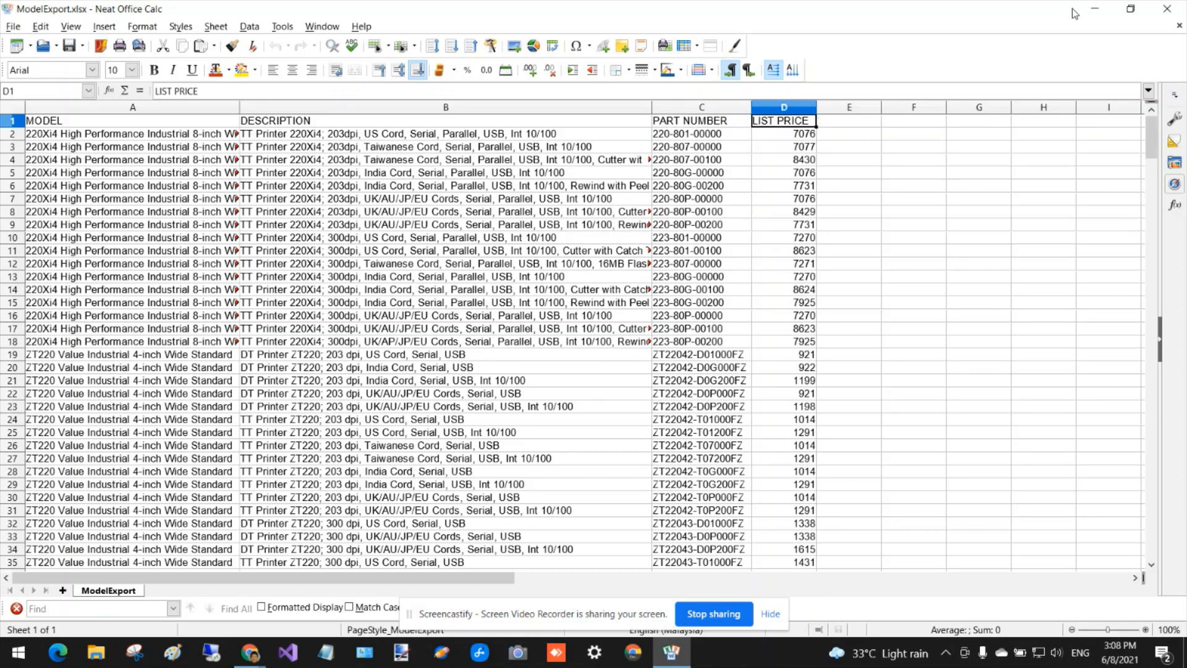
Step: Close the workbook and move the ModelExport.xlsx desktop icon directly below the delete soon folder
click(1165, 12)
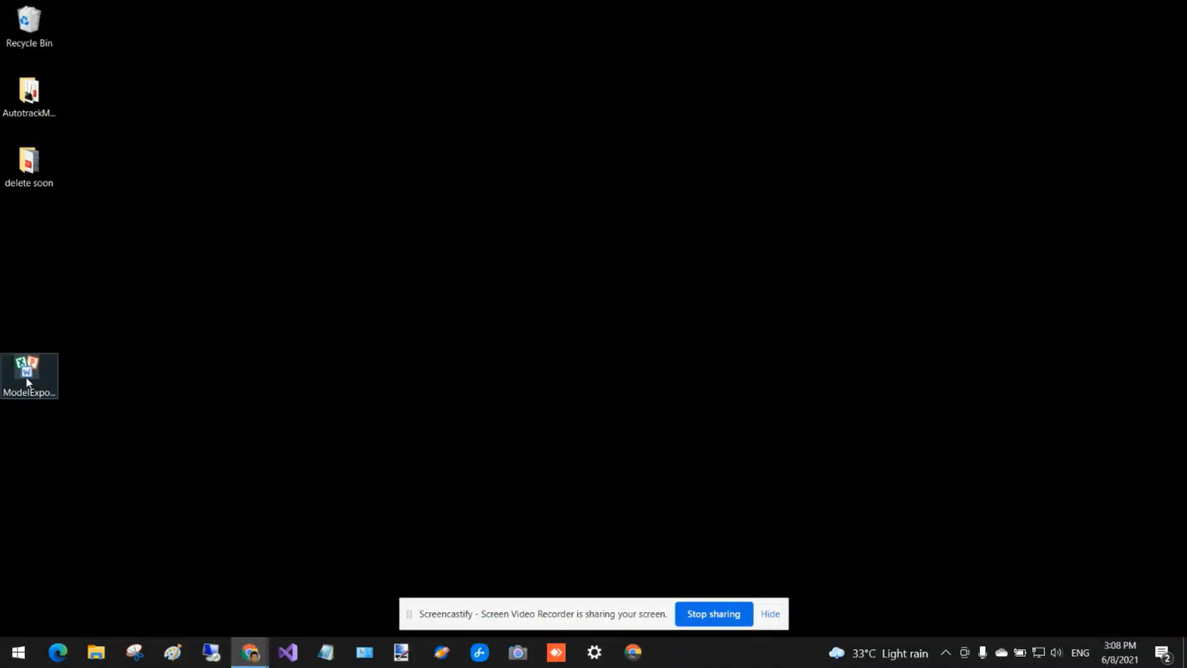
drag(27, 370, 28, 232)
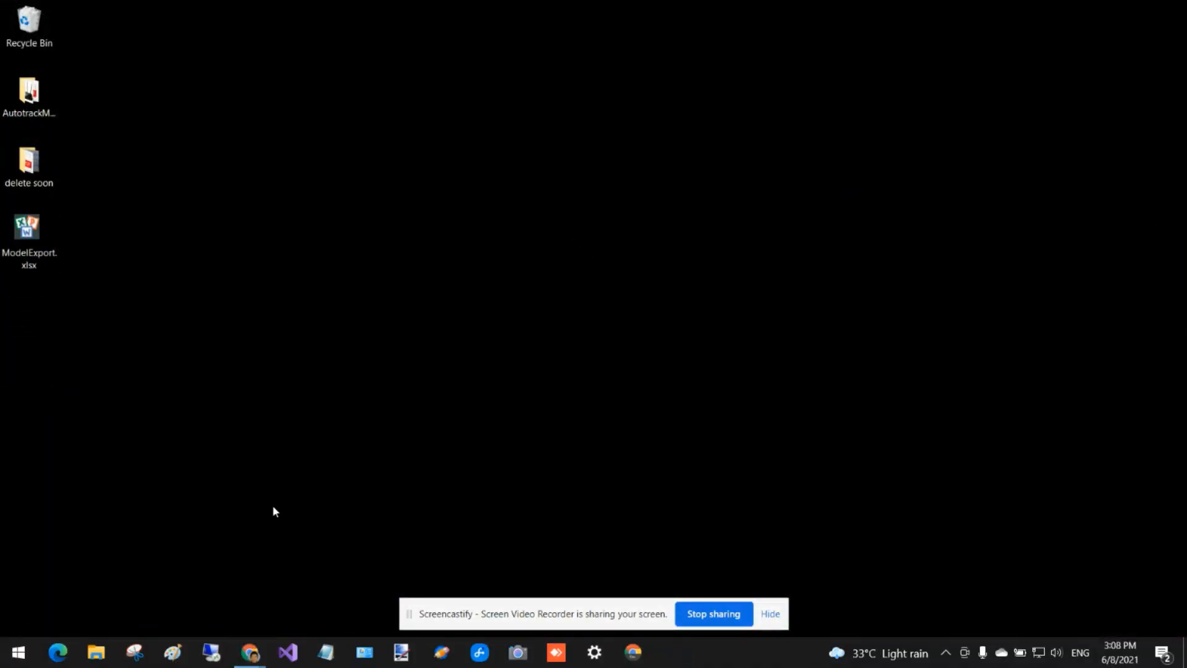
Step: Switch to the Autotrack Enterprise Label Designer in the browser and open its DB Setting configuration page
mouse_move(250, 653)
click(258, 610)
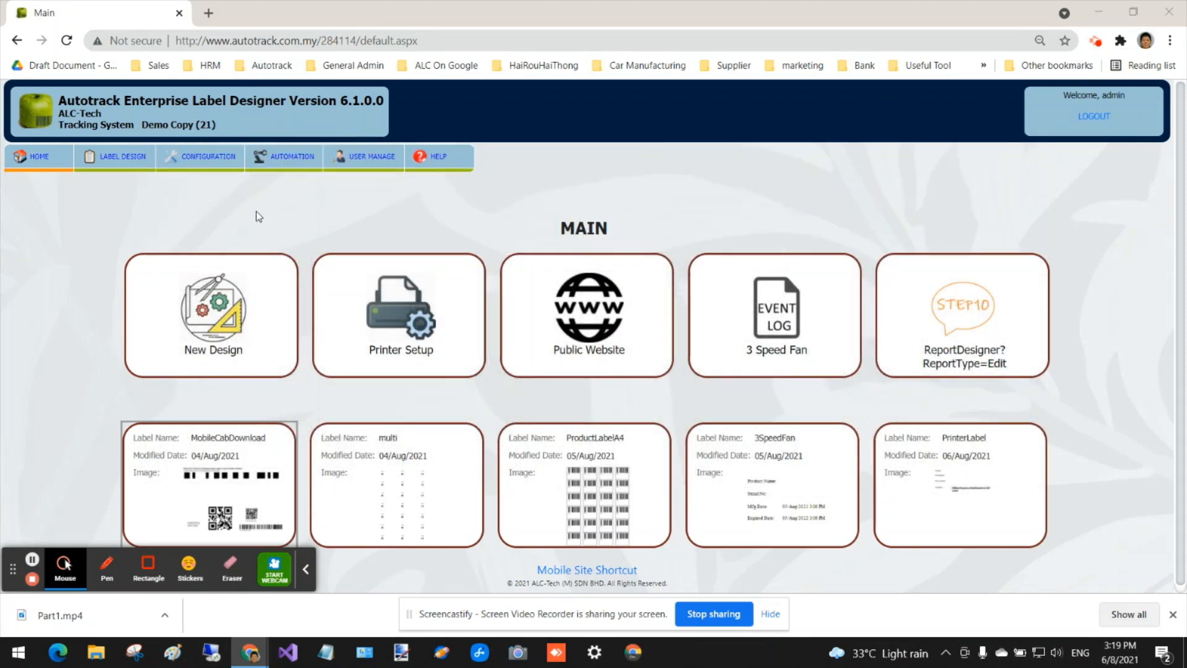
mouse_move(194, 170)
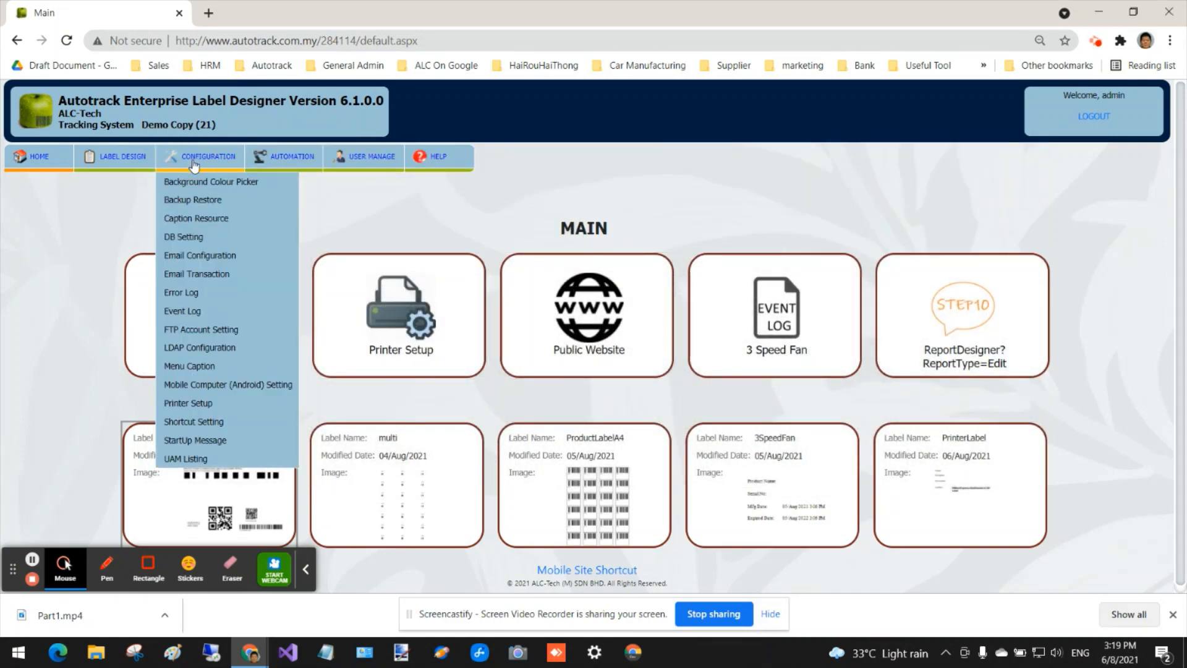
click(200, 238)
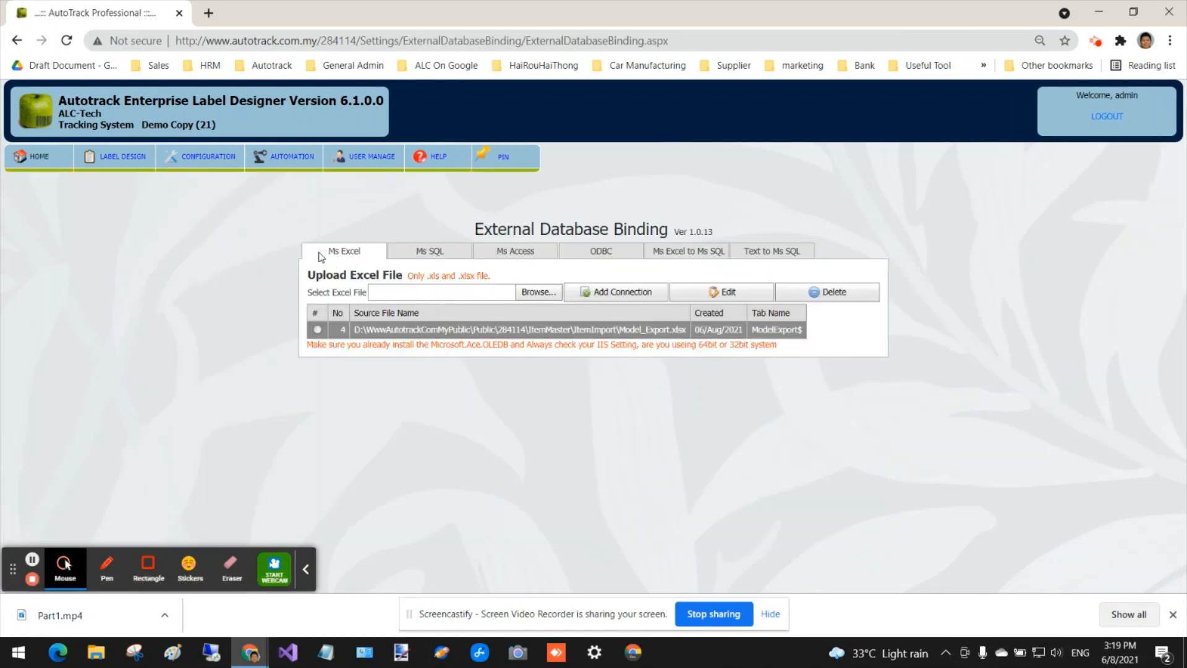
Step: Upload ModelExport.xlsx from the desktop as a new Ms Excel connection and dismiss the upload message
mouse_move(318, 255)
mouse_down()
mouse_move(375, 255)
mouse_move(355, 234)
mouse_move(317, 254)
mouse_up()
click(537, 291)
click(426, 172)
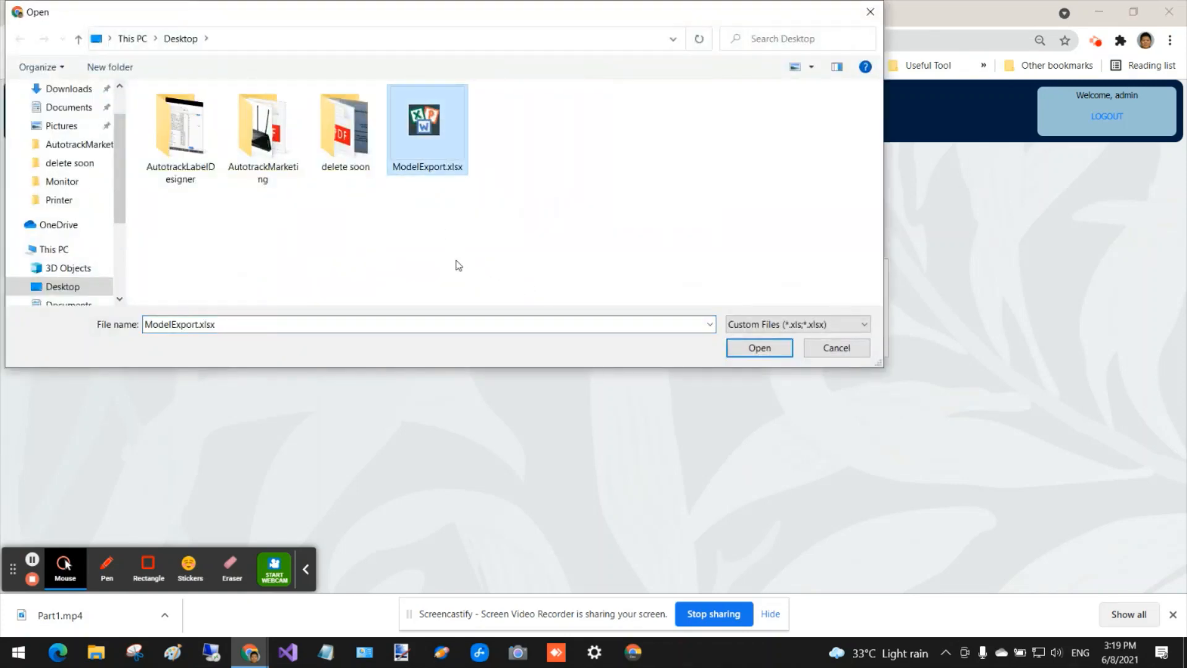
click(749, 346)
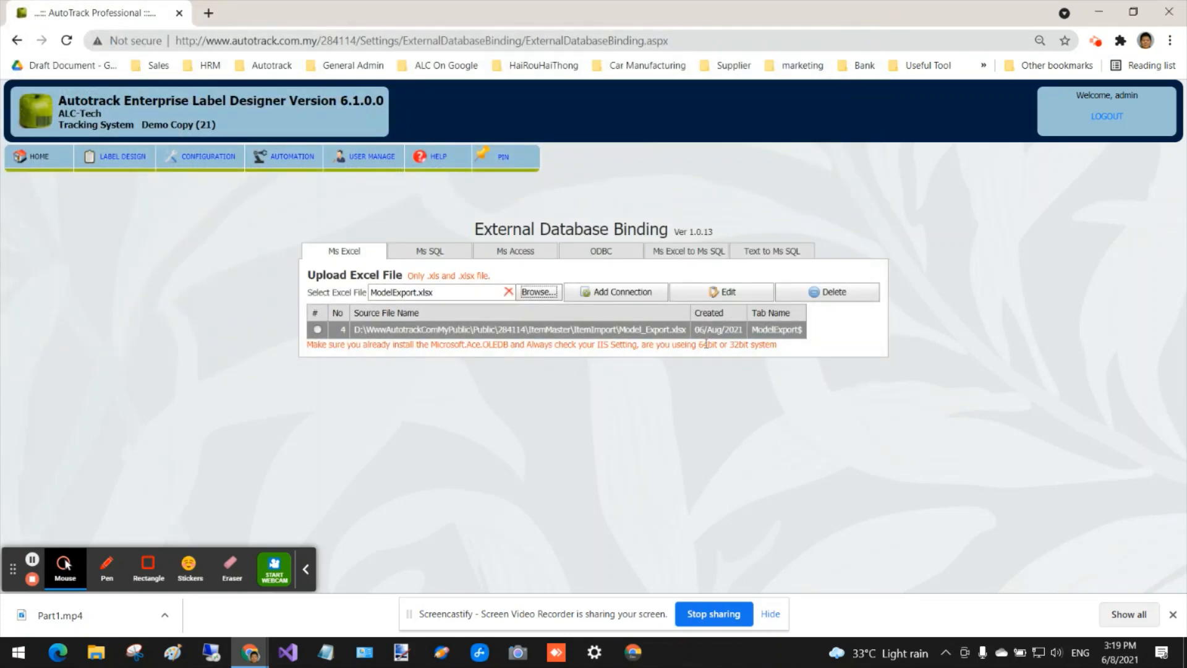
click(619, 294)
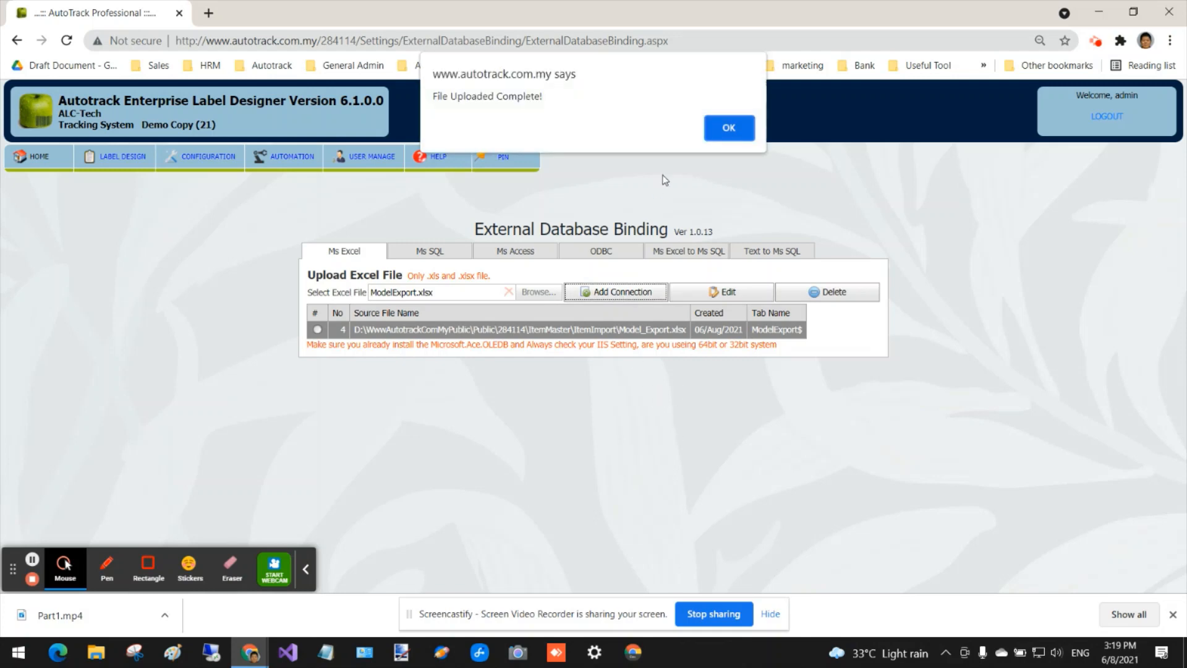
click(729, 130)
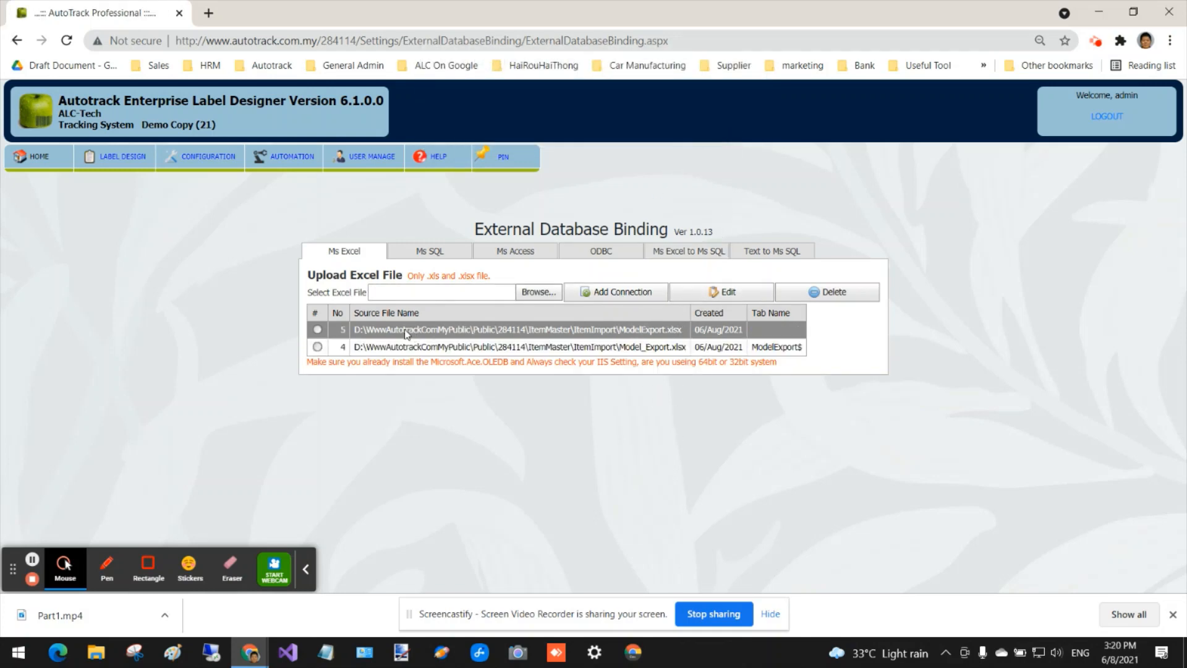
Step: Set the Tab Name of the new ModelExport.xlsx connection to ModelExport$ and save the change
click(318, 329)
click(727, 292)
click(553, 398)
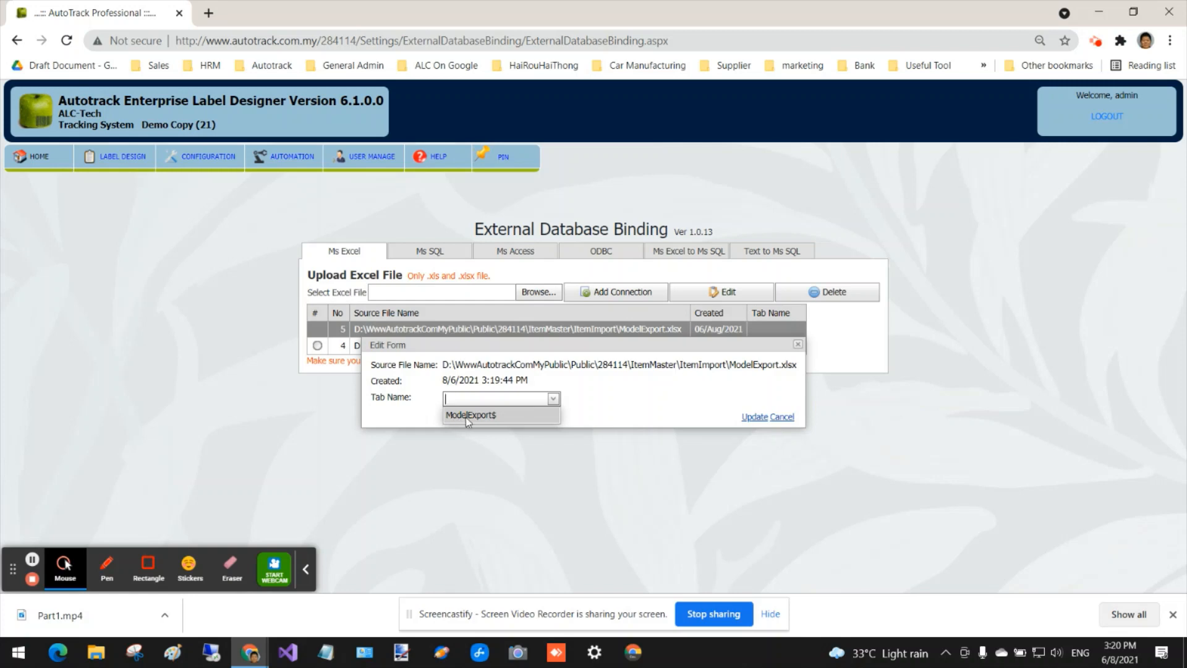
click(492, 419)
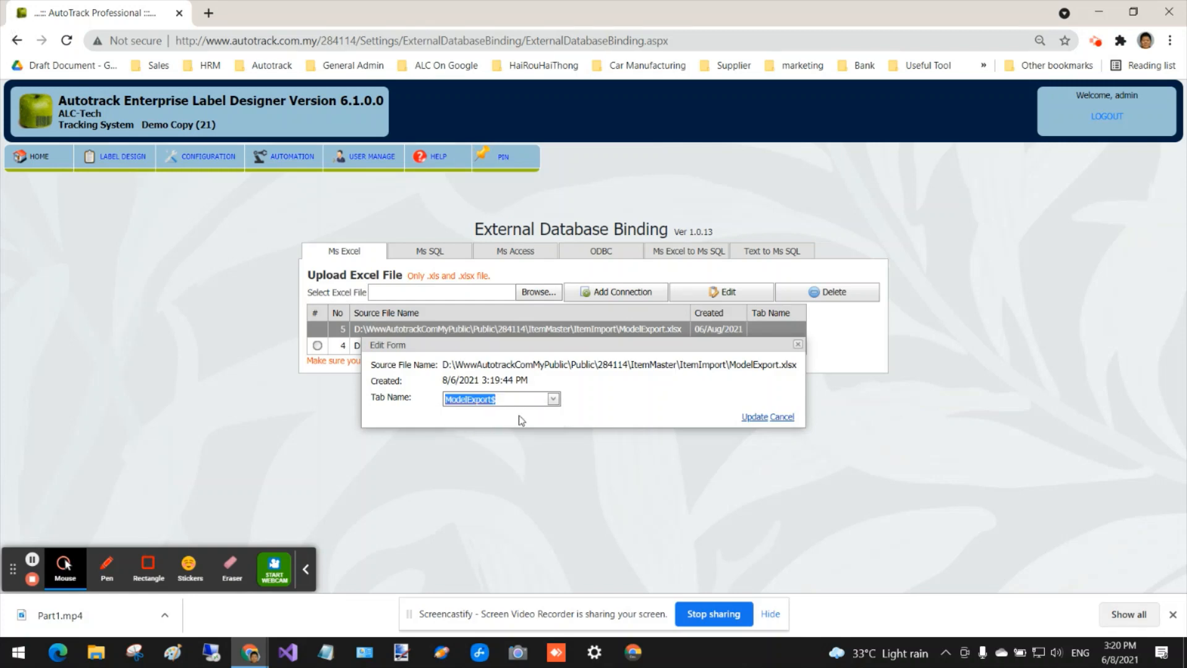
click(754, 416)
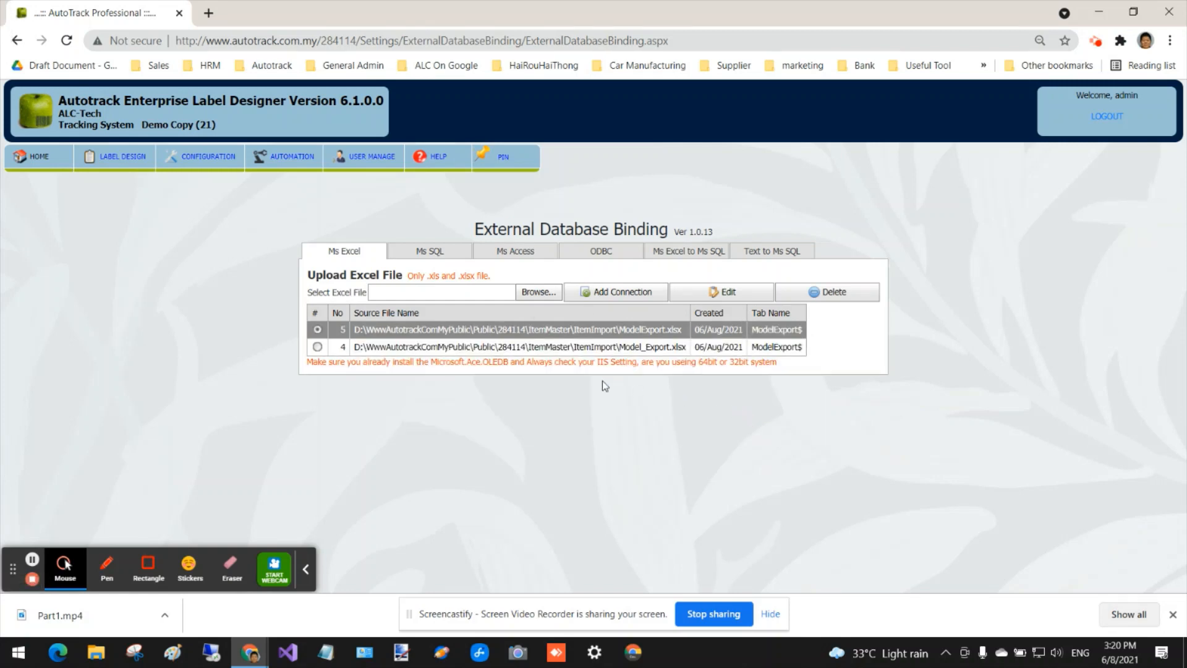
Step: Open the parameter settings of the PrinterLabel label from Label Management and select its Model parameter
mouse_move(93, 161)
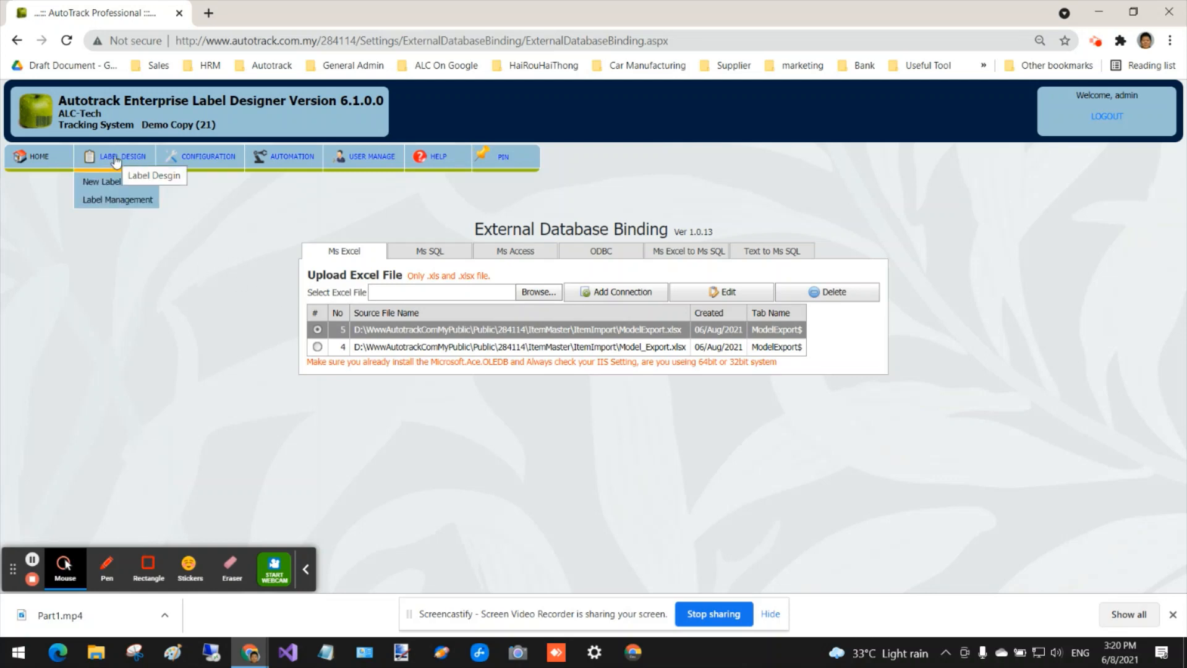
click(113, 200)
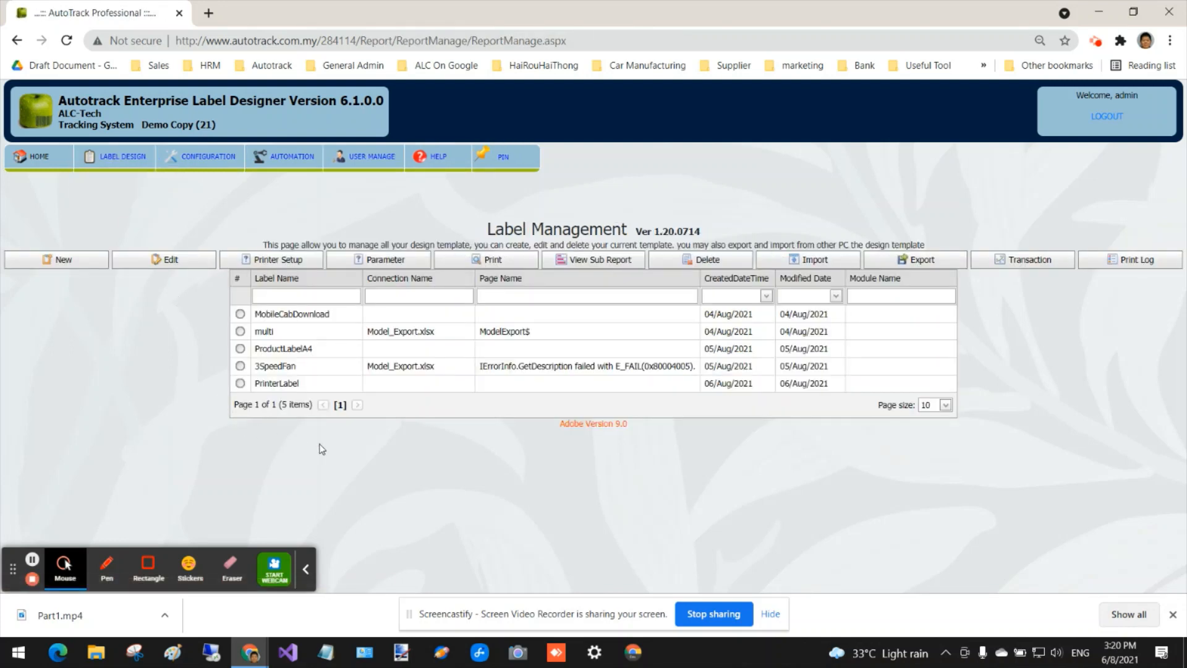
click(241, 349)
click(242, 384)
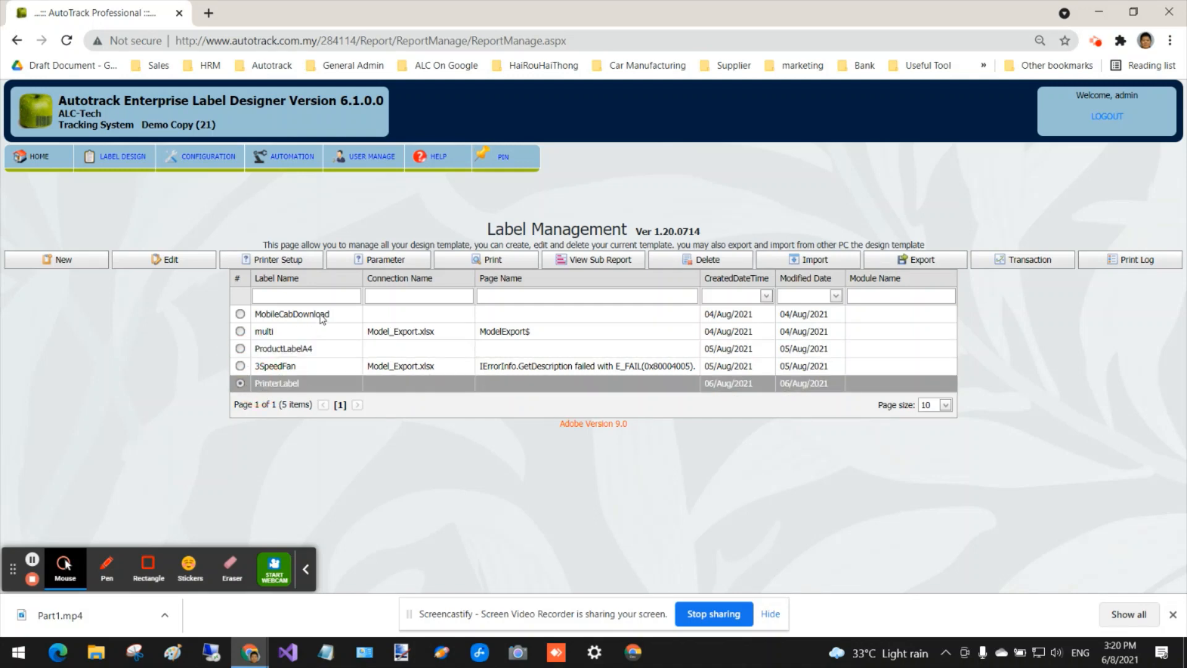
click(369, 260)
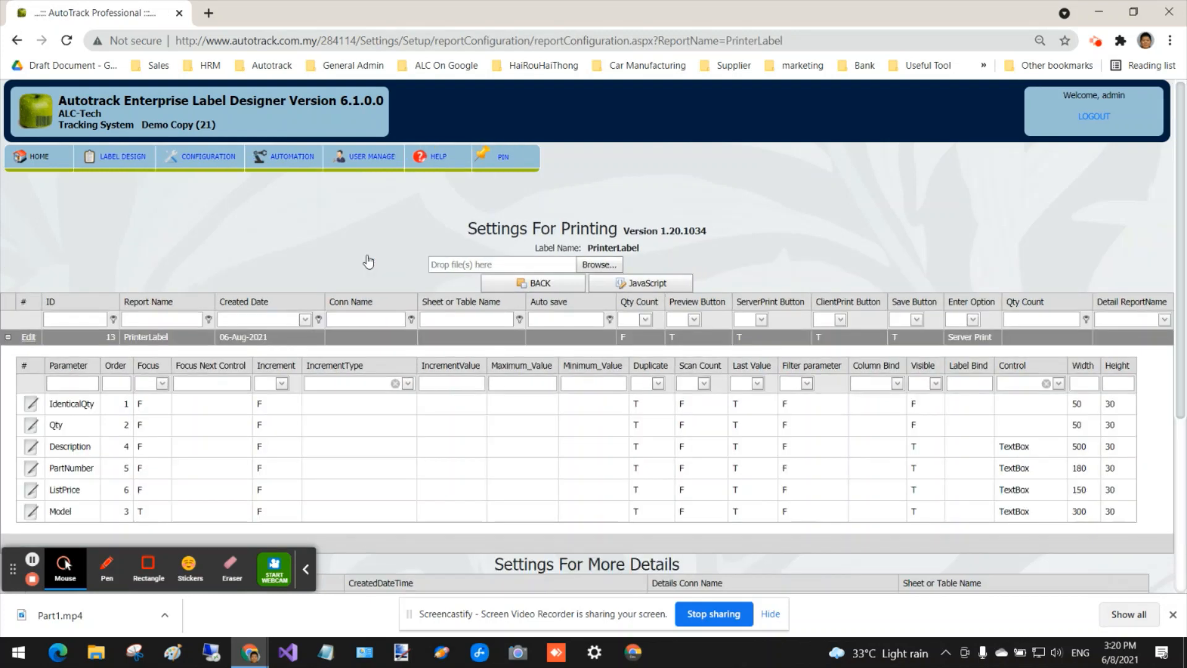
scroll(300, 379, down, 1)
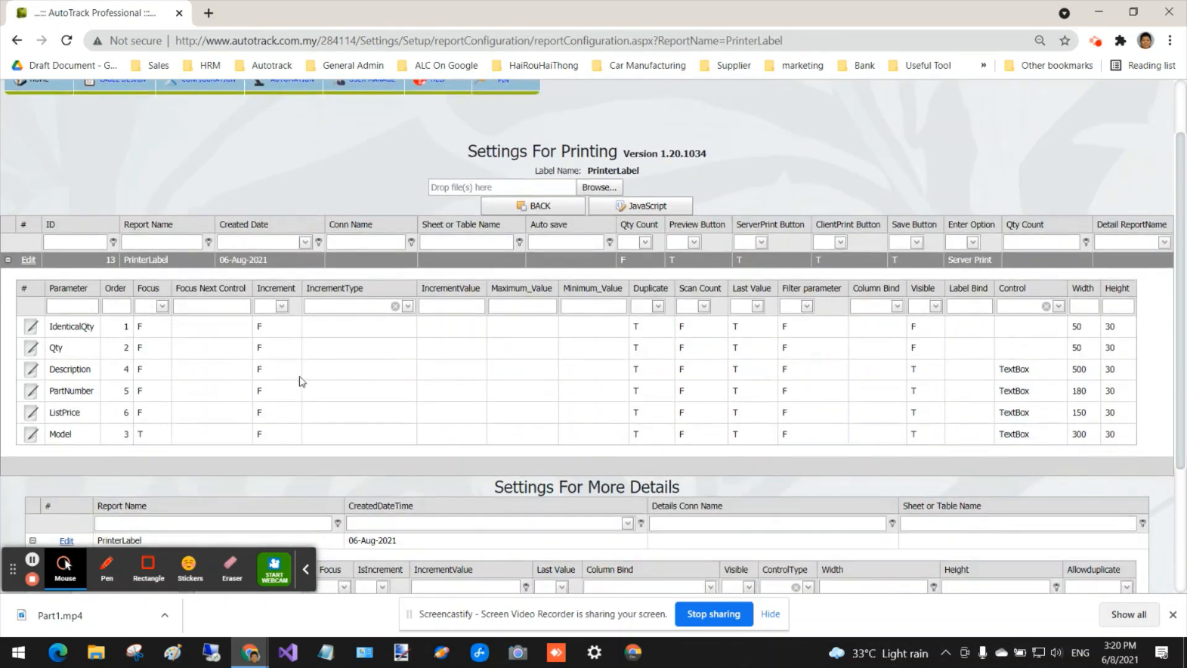
click(84, 434)
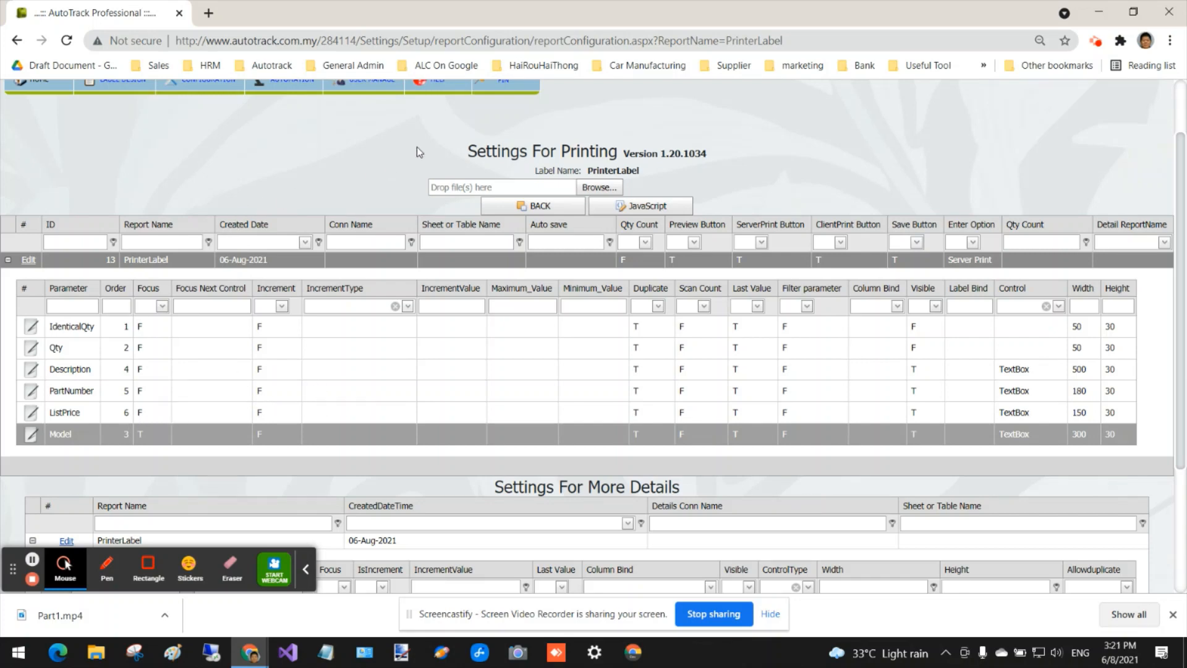
Step: Reopen ModelExport.xlsx to compare its column headings with the label's parameters, minimize it and return to the label designer
key(super+d)
double_click(20, 238)
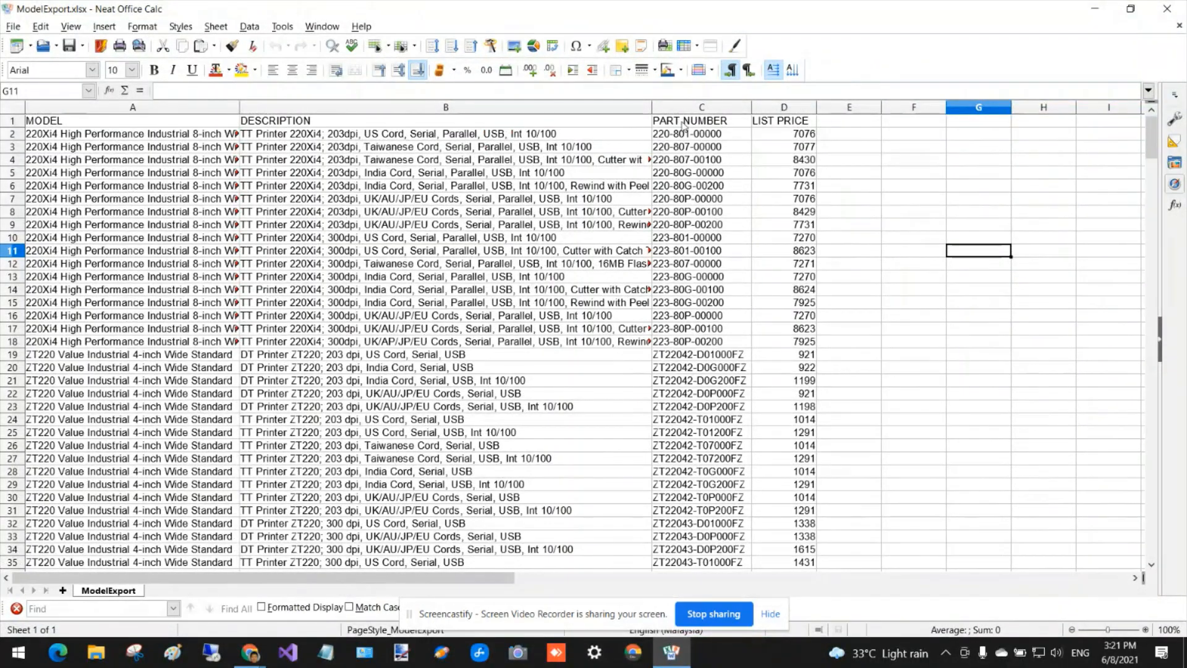
click(1094, 9)
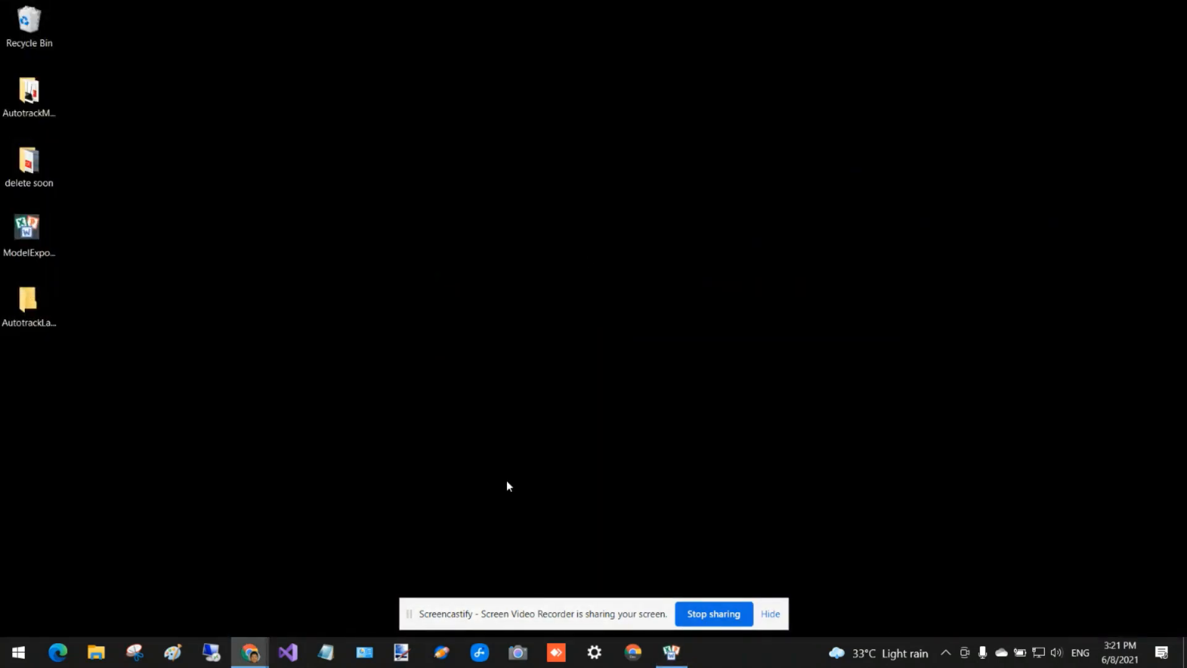
mouse_move(250, 652)
click(231, 599)
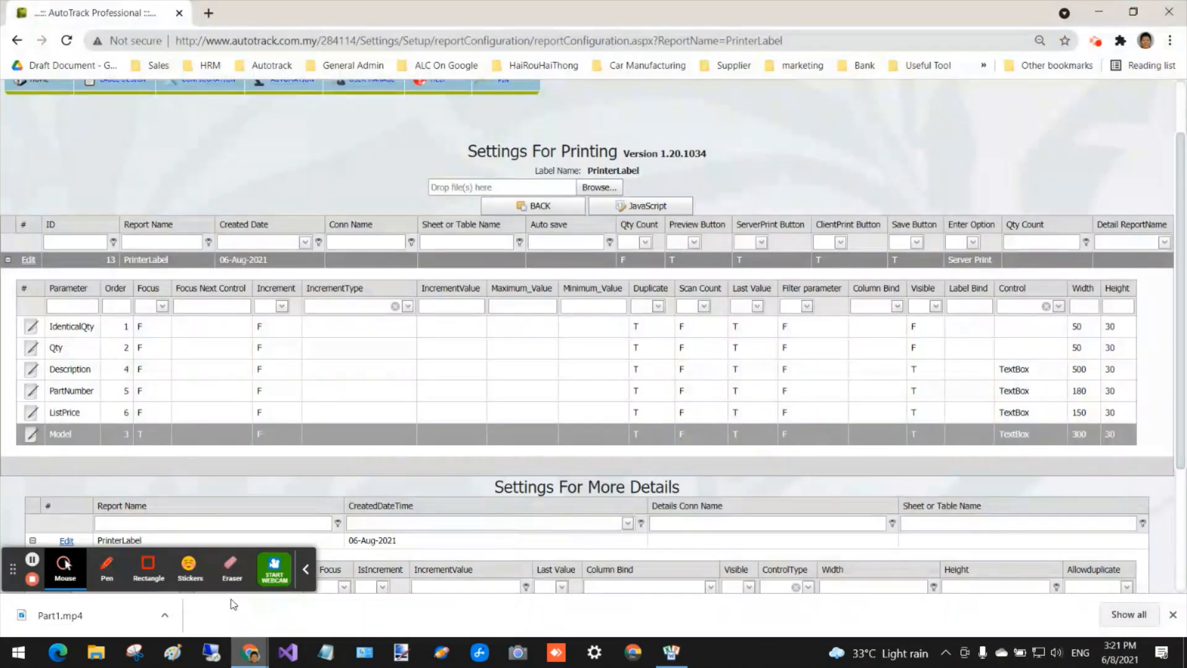
Step: Set the Conn Name of the PrinterLabel report to ModelExport.xlsx and save the change
scroll(318, 408, up, 1)
click(188, 341)
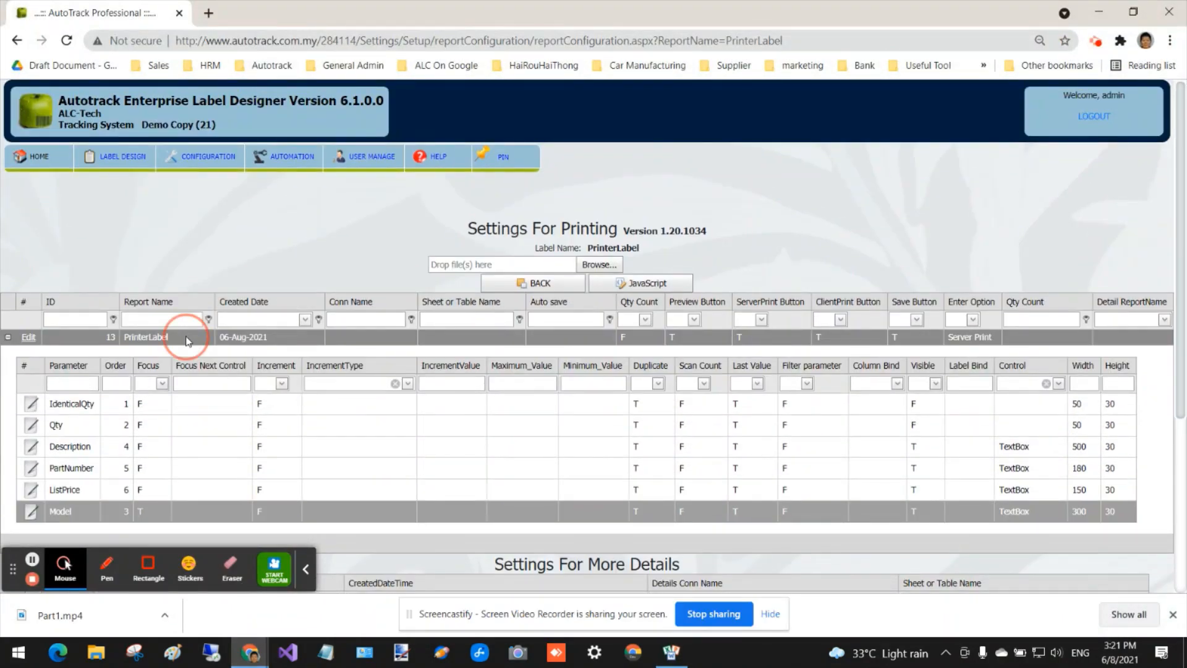
click(28, 338)
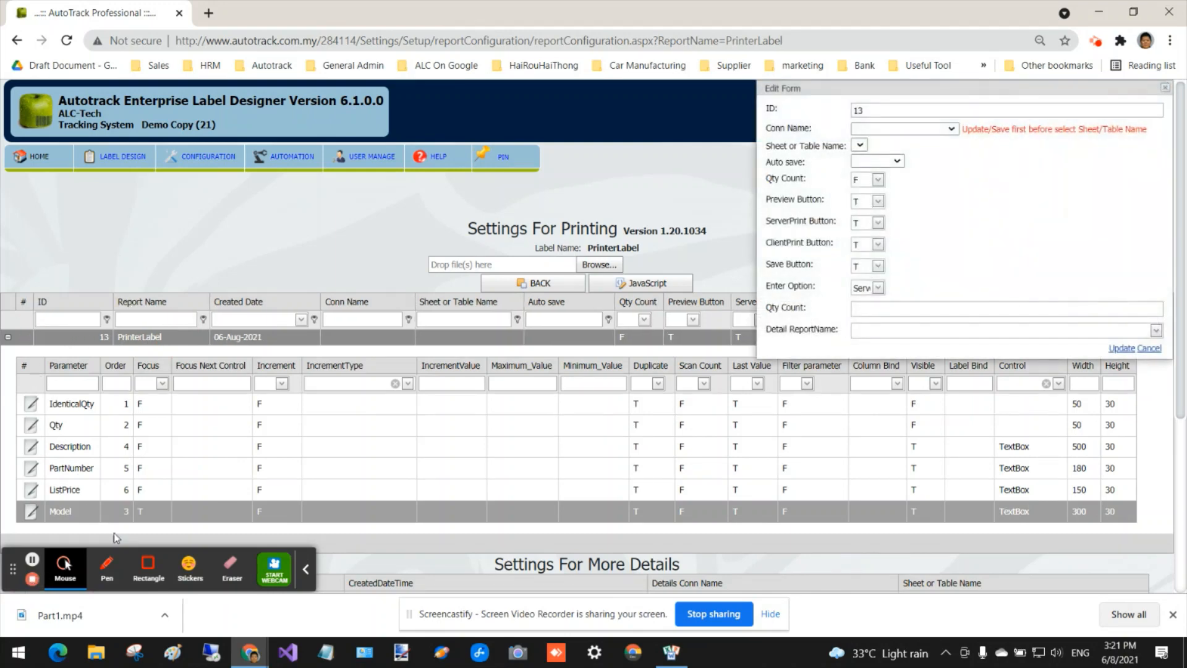
drag(902, 87, 395, 211)
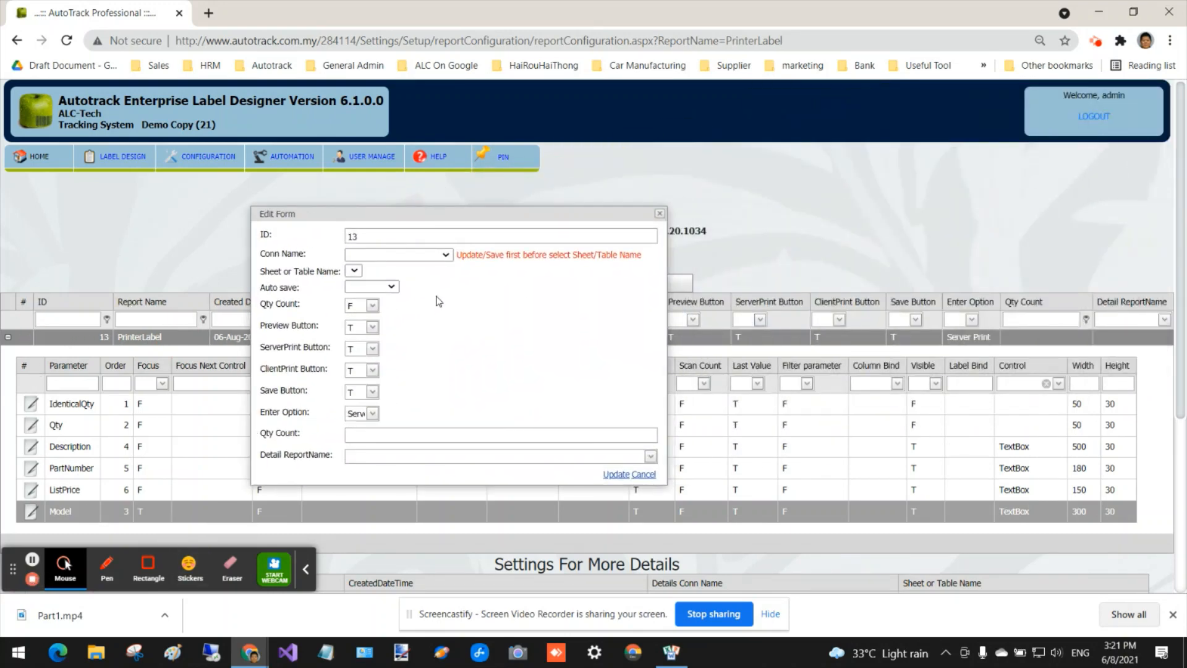
click(445, 254)
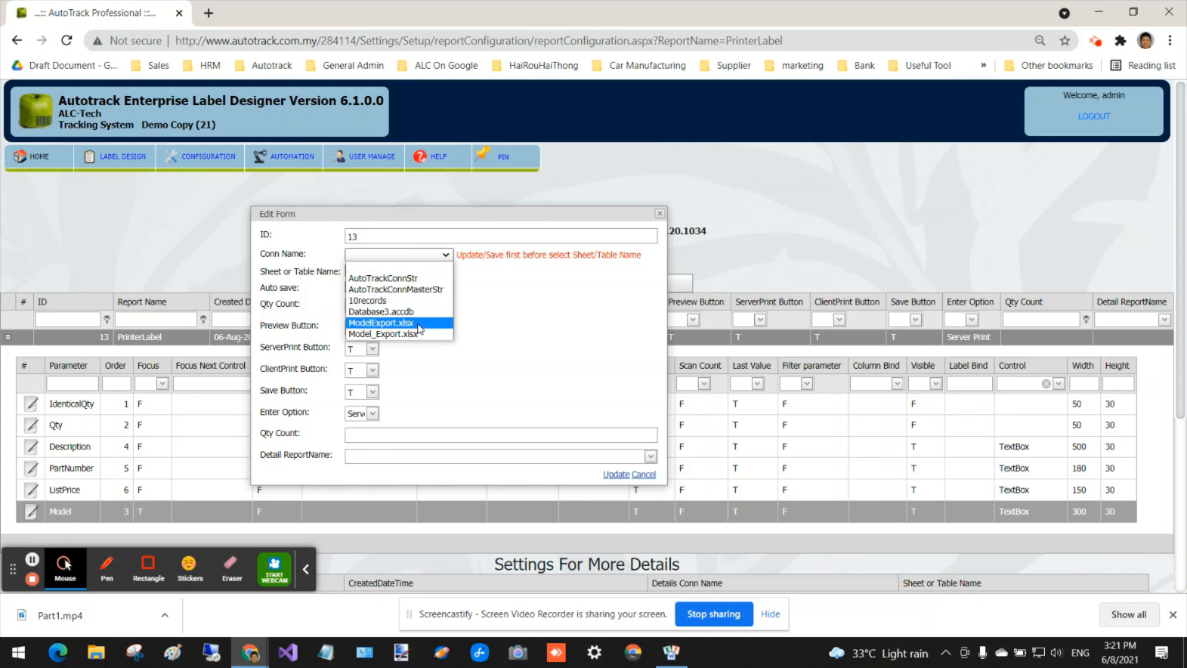
click(367, 323)
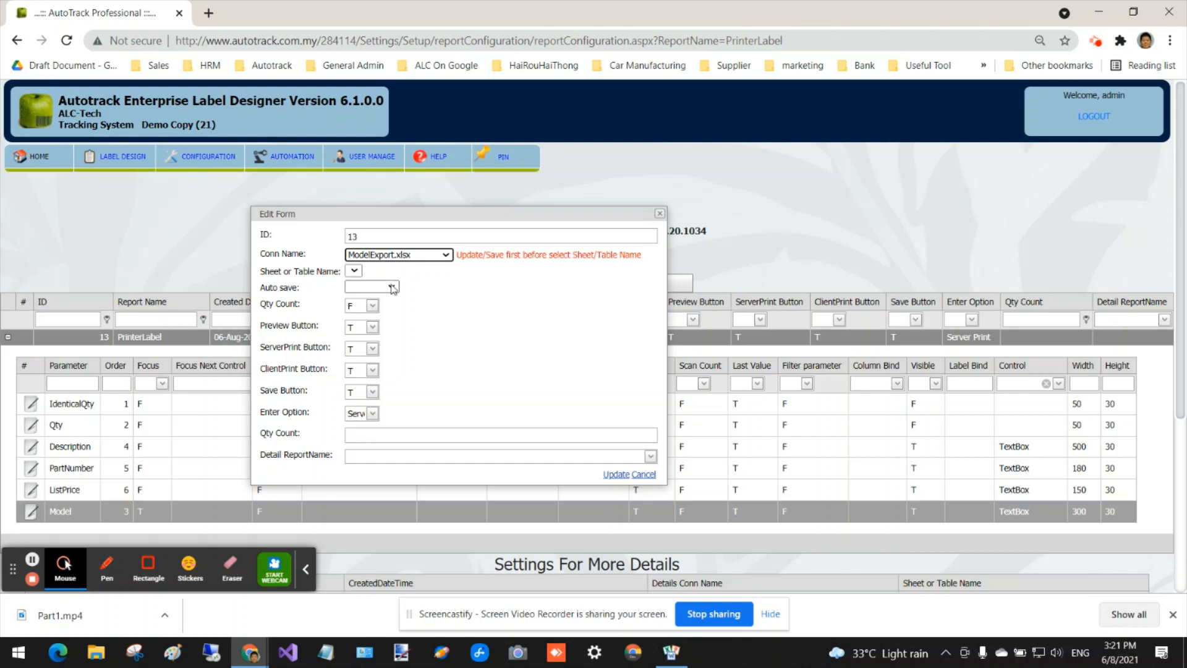
click(617, 474)
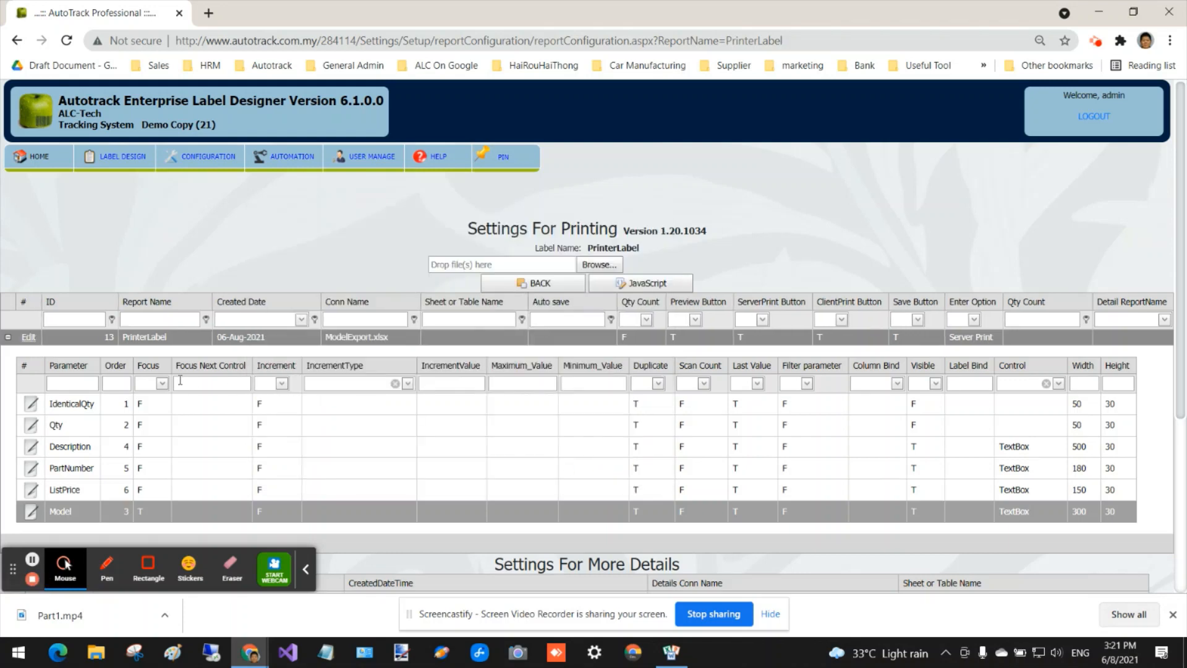
Step: Set the Sheet or Table Name of the PrinterLabel report to ModelExport$ and save the change
click(29, 340)
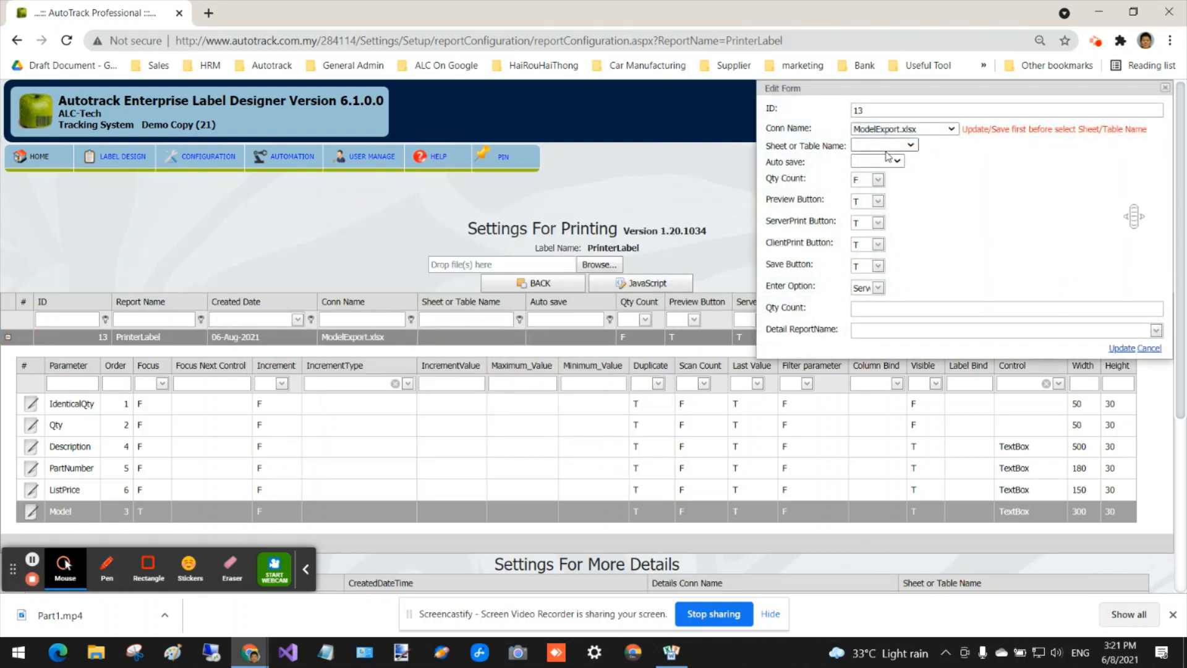
click(911, 146)
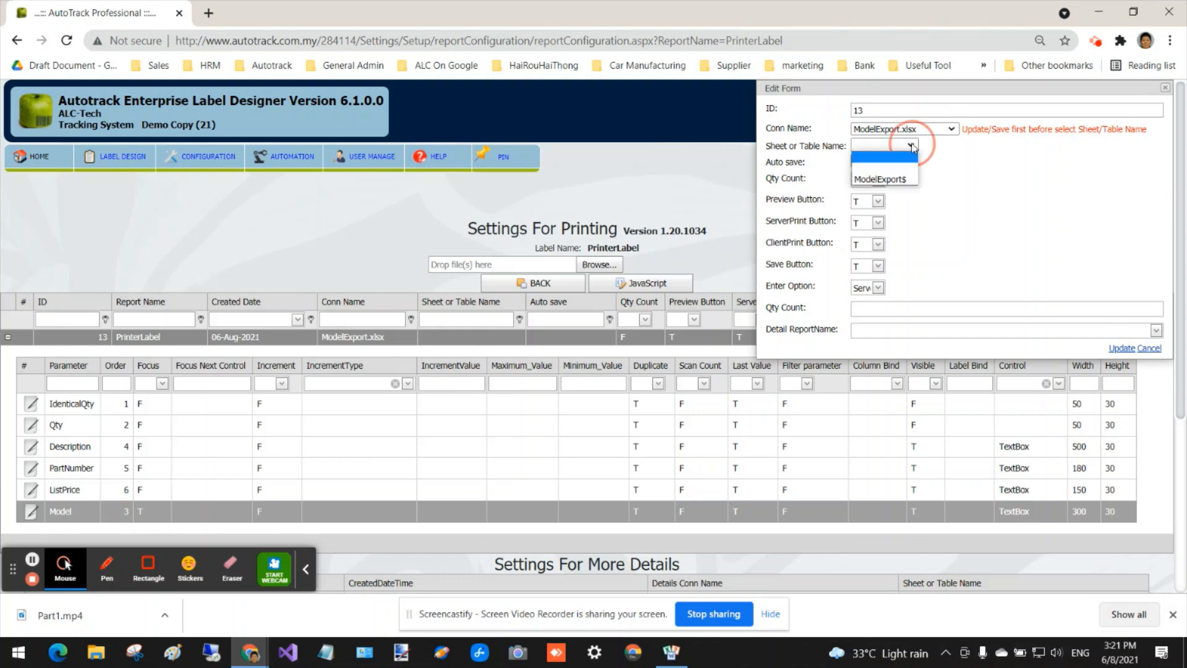
click(896, 181)
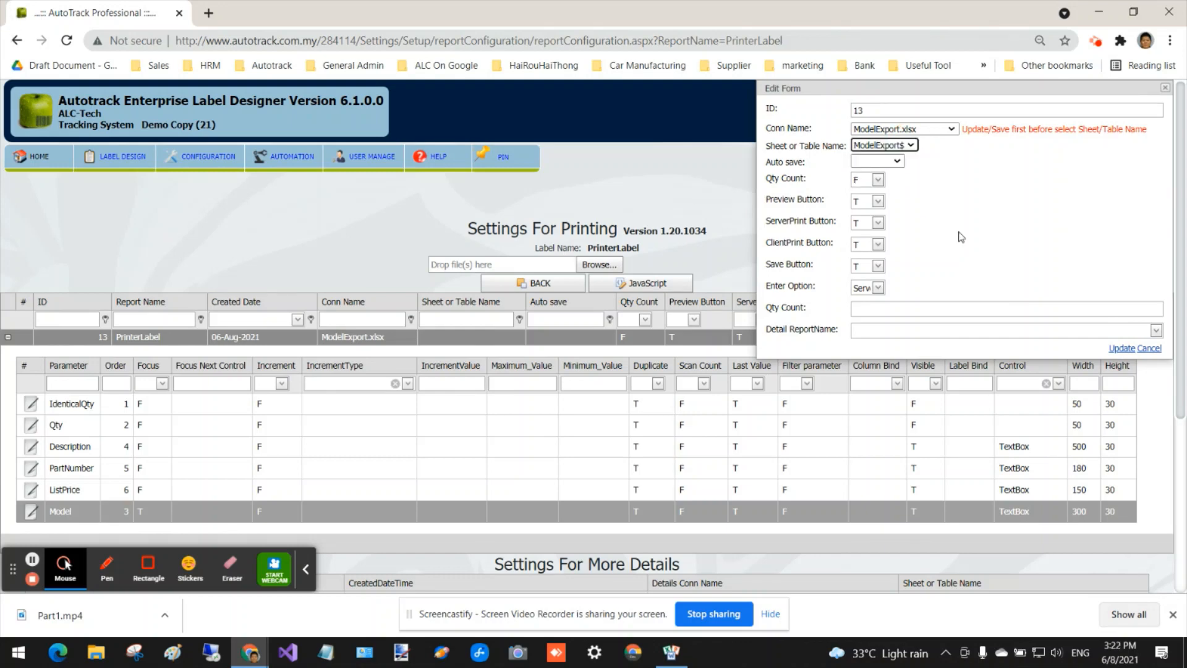
click(1118, 351)
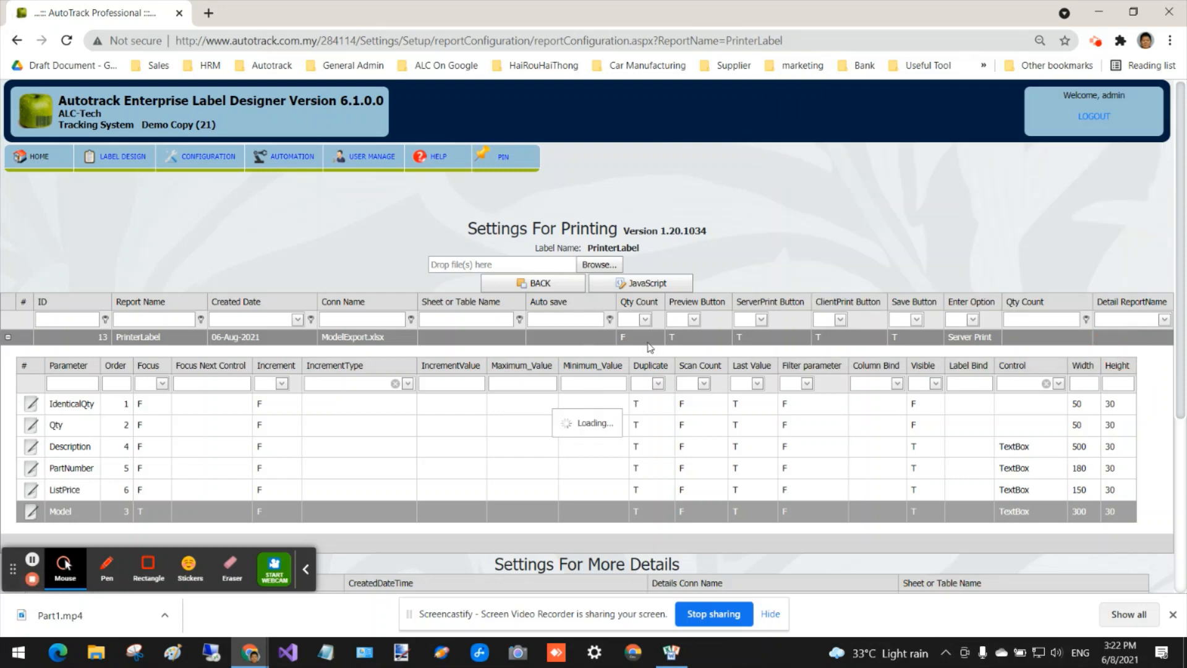
click(143, 562)
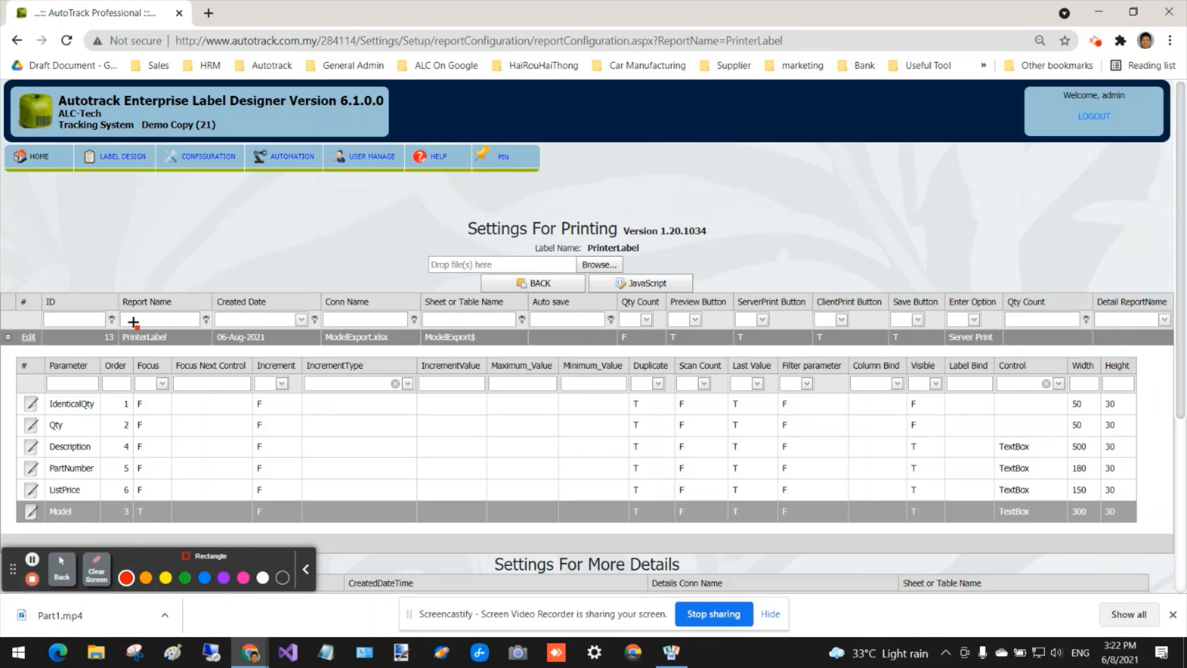
mouse_move(108, 284)
mouse_down()
mouse_move(124, 331)
mouse_move(207, 354)
mouse_up()
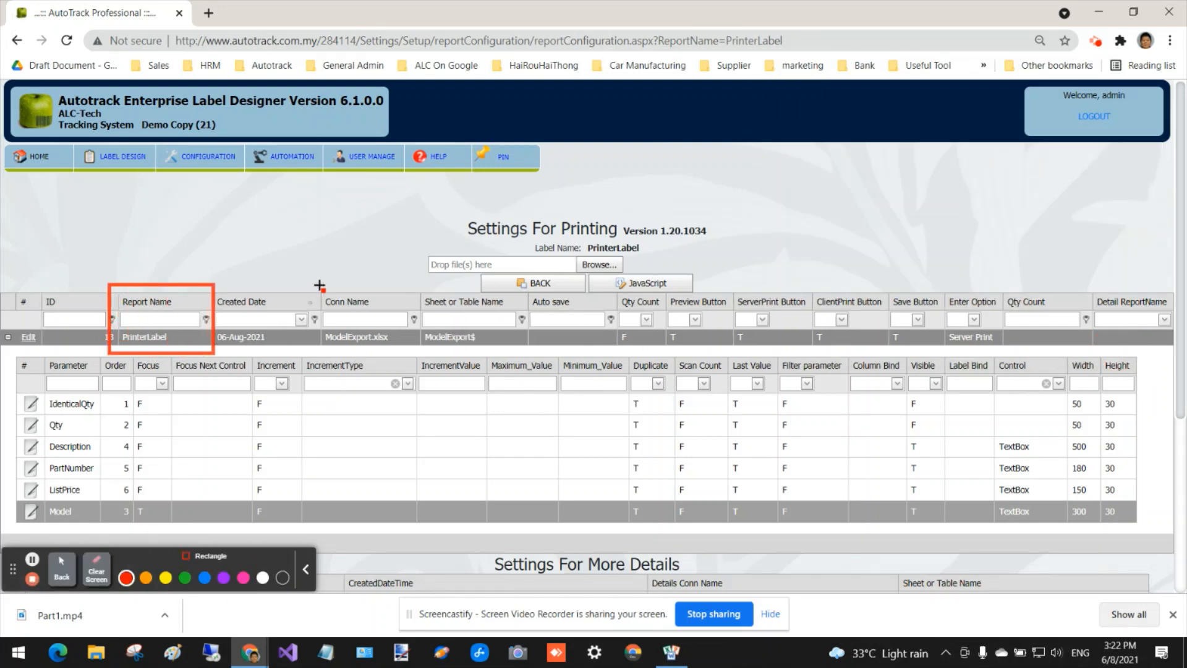
mouse_move(312, 279)
mouse_down()
mouse_move(432, 360)
mouse_move(423, 358)
mouse_up()
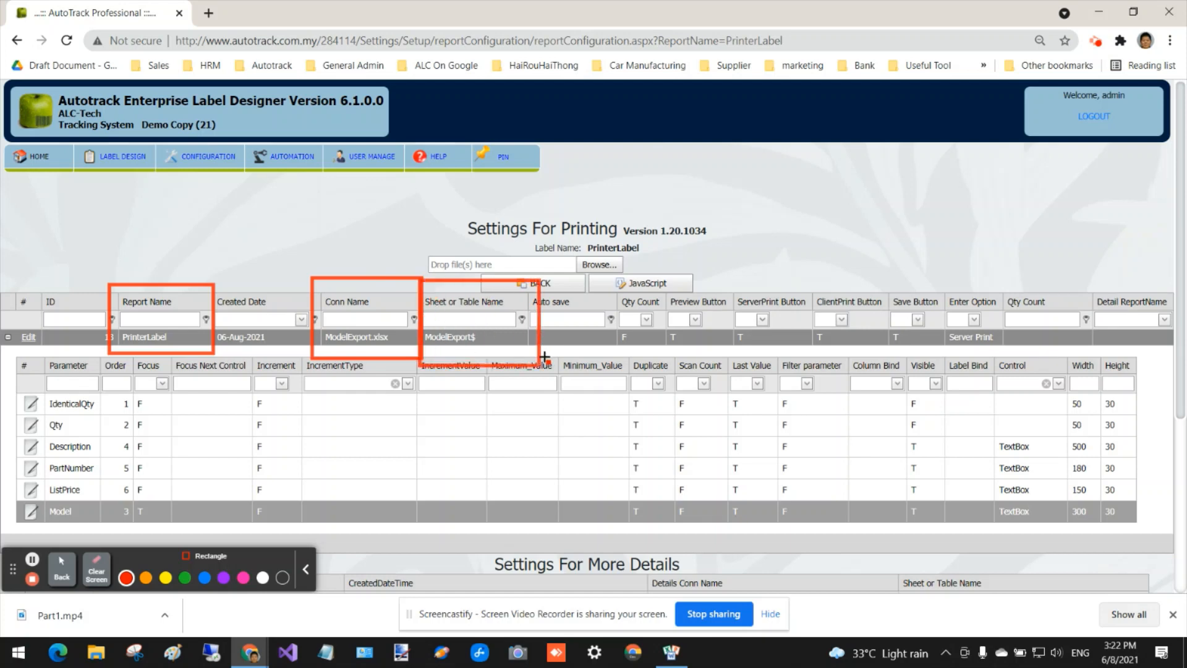
click(69, 569)
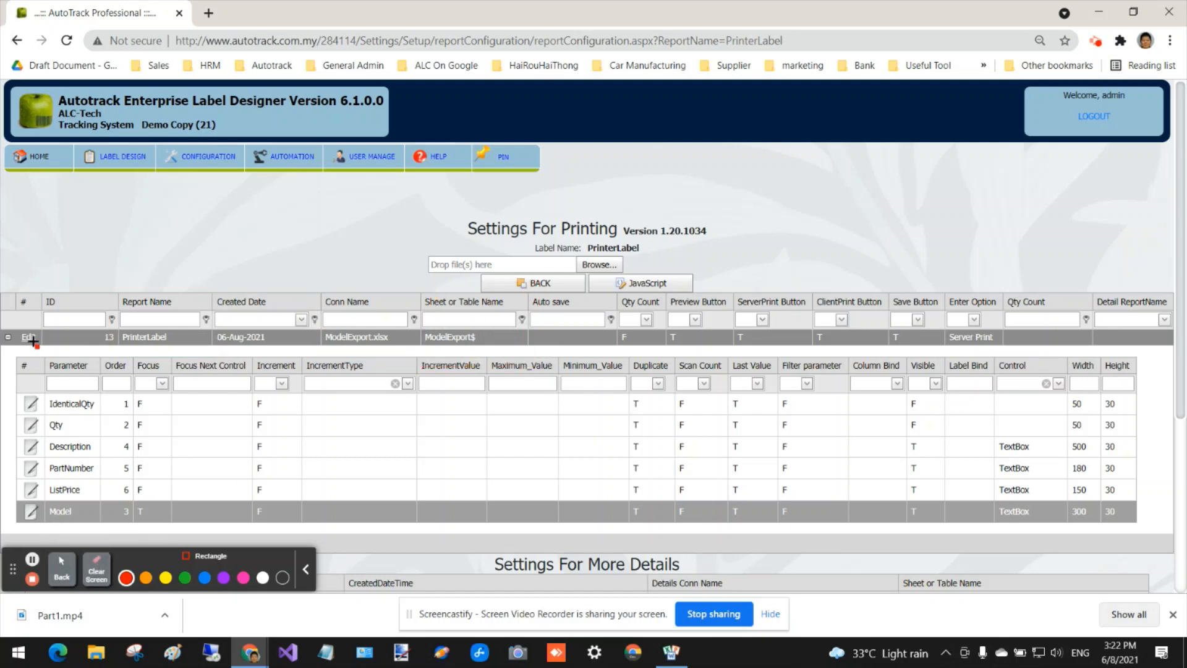
Step: Set the Auto save option of the PrinterLabel report to Automatic and save the change
click(31, 338)
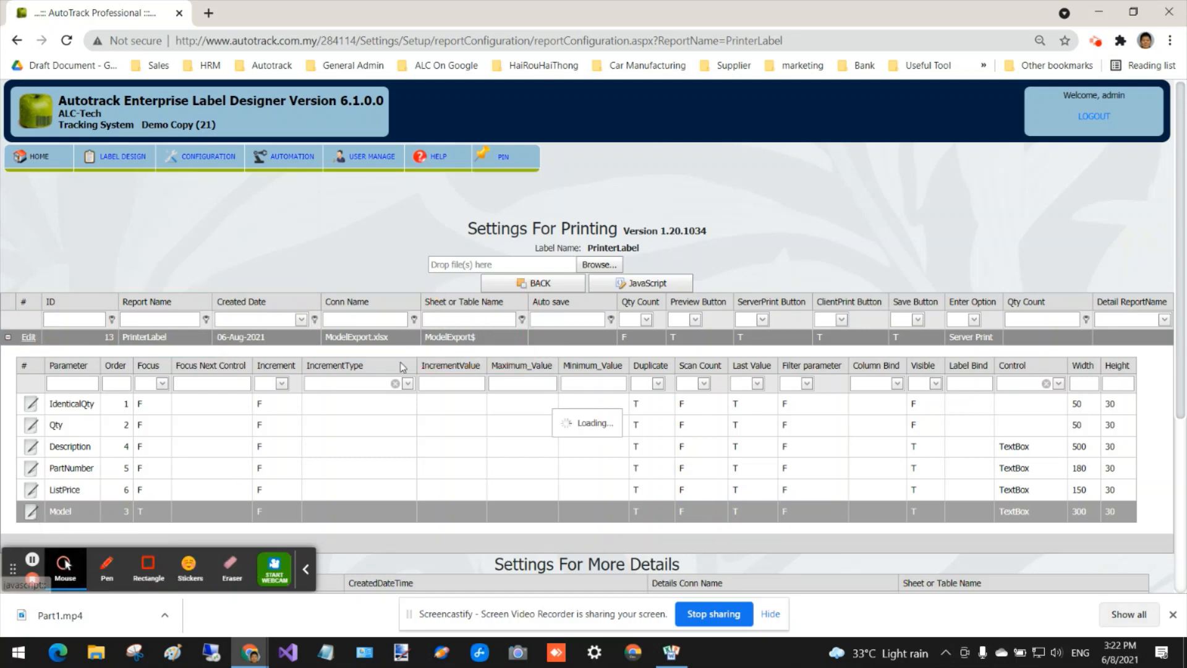
click(893, 162)
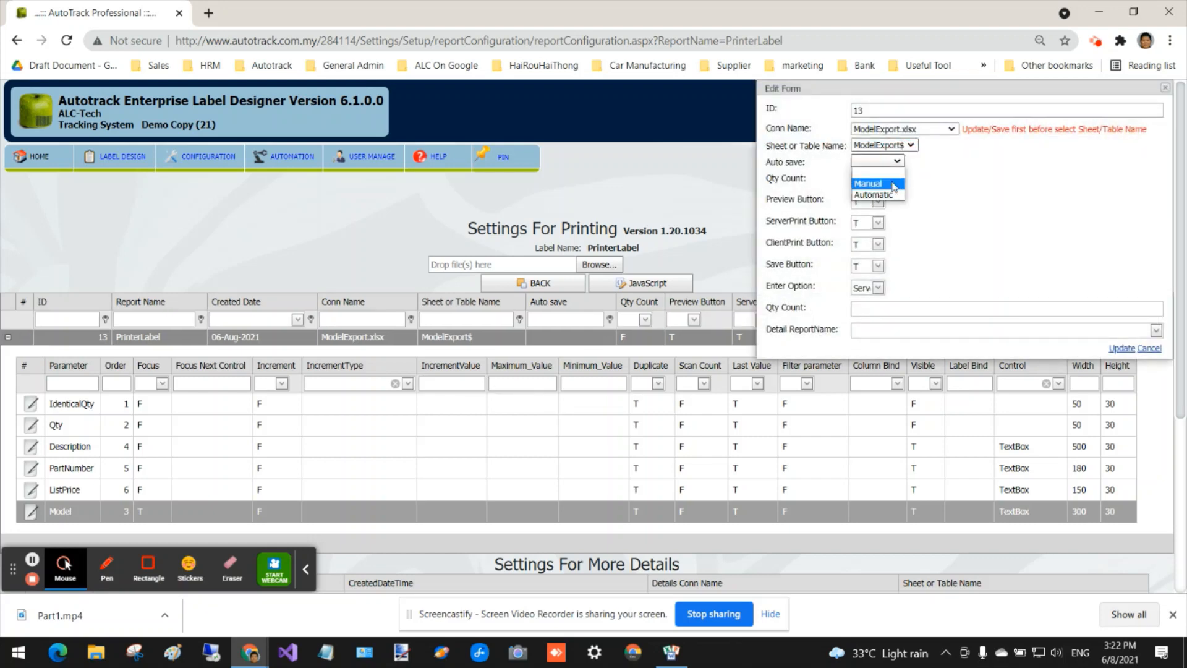
click(887, 194)
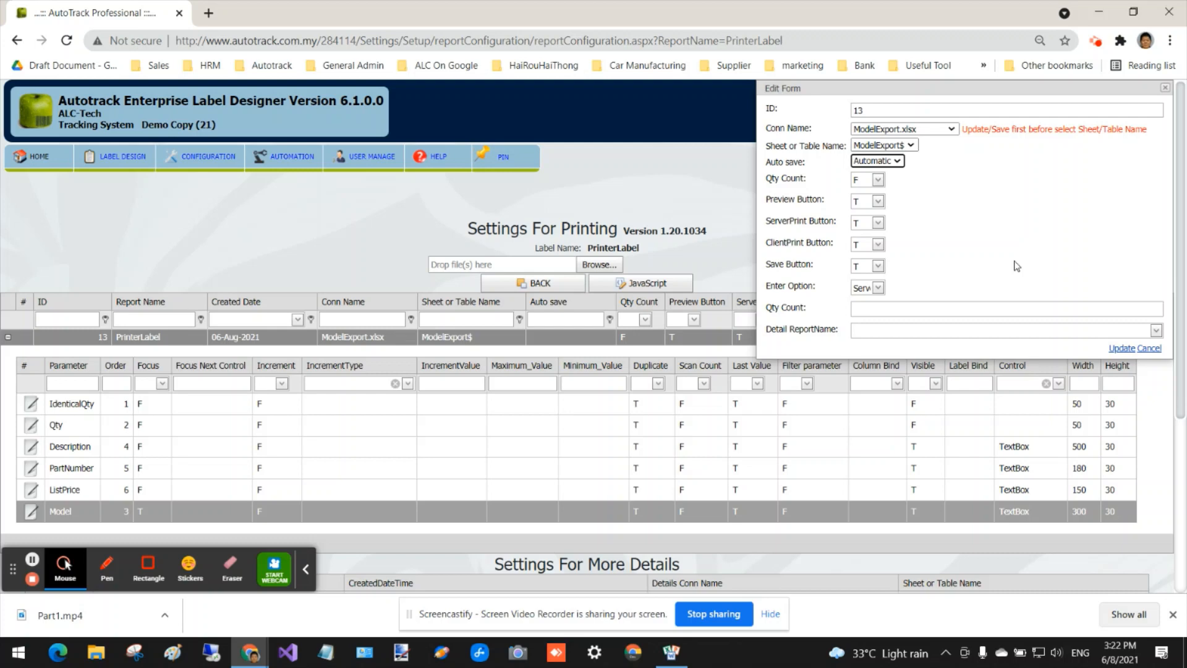
click(1120, 348)
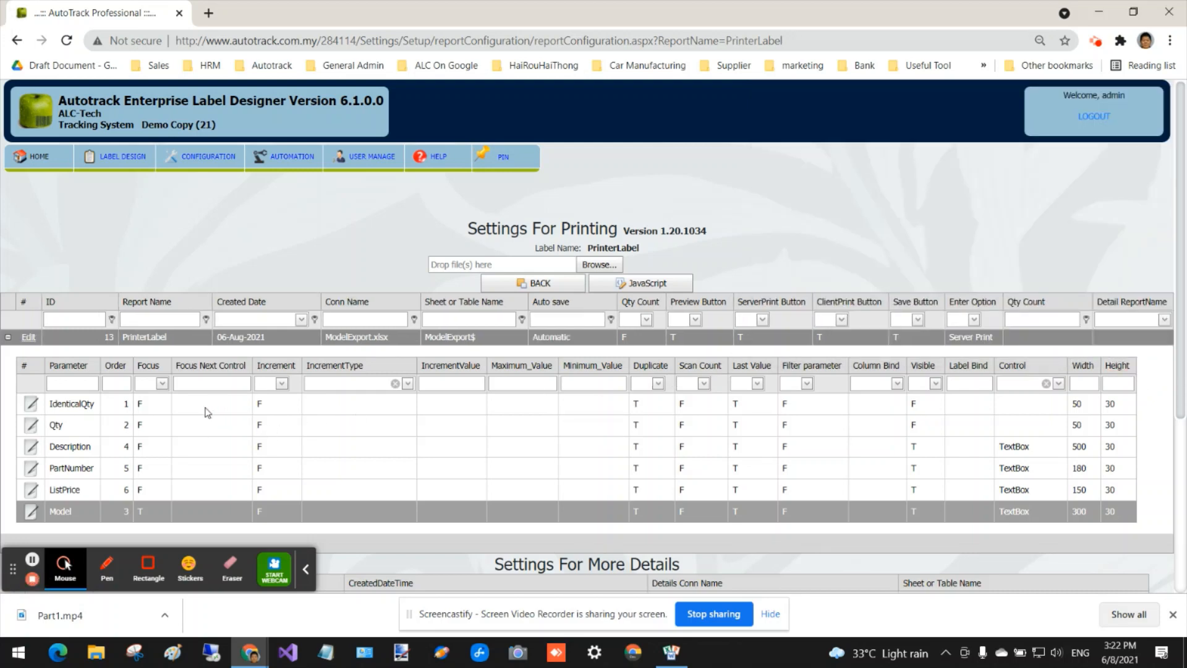
Step: Bind the Model parameter of the label to the MODEL column and save it
scroll(189, 424, down, 1)
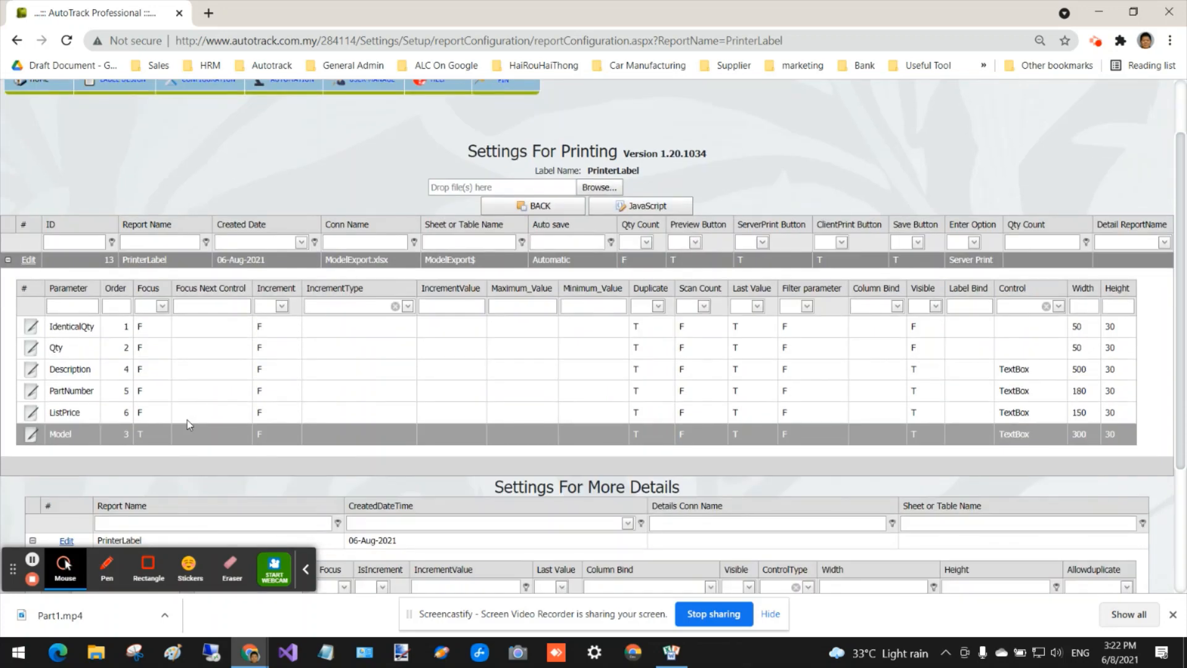
click(31, 434)
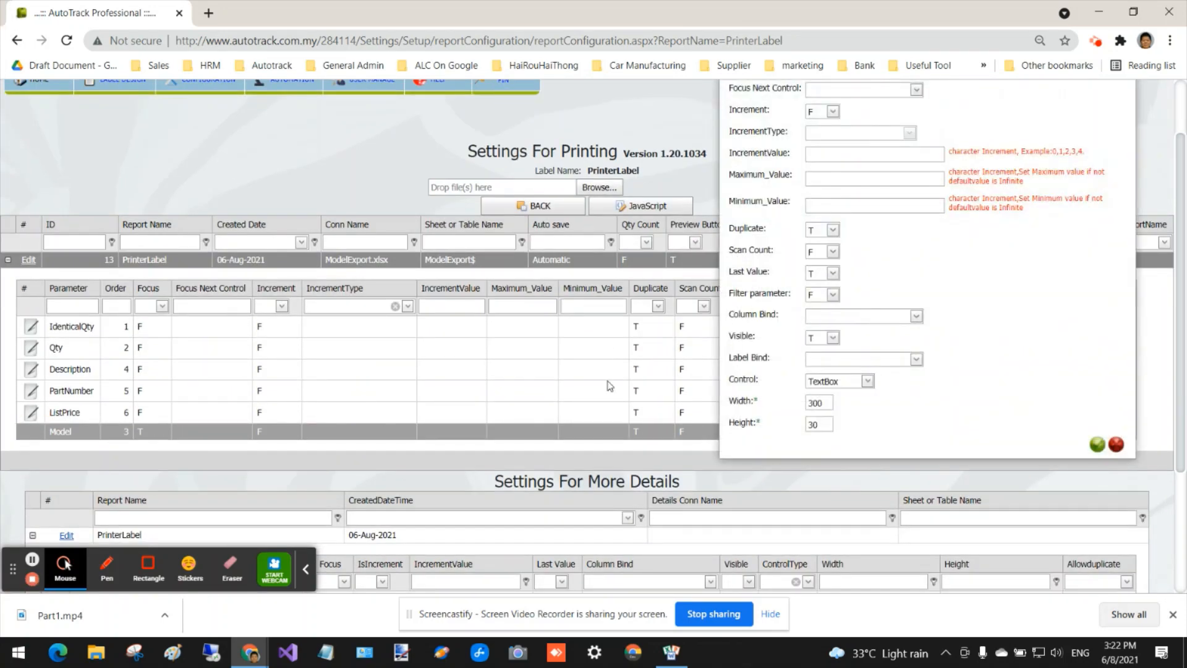
click(916, 316)
click(881, 350)
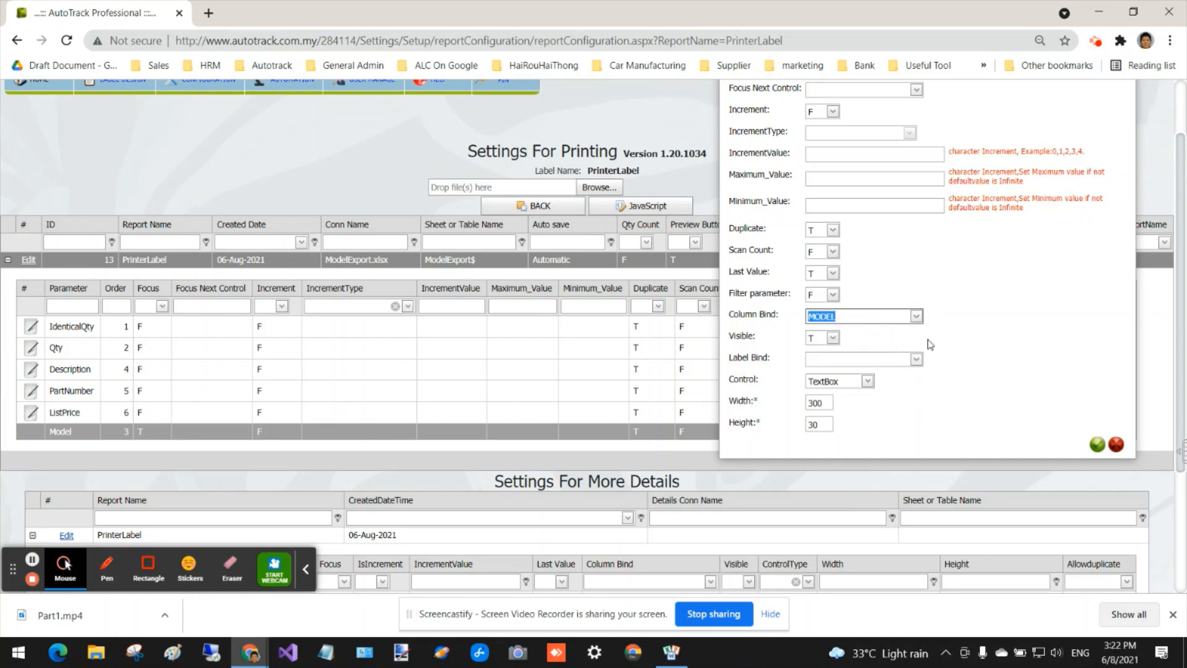
click(1097, 444)
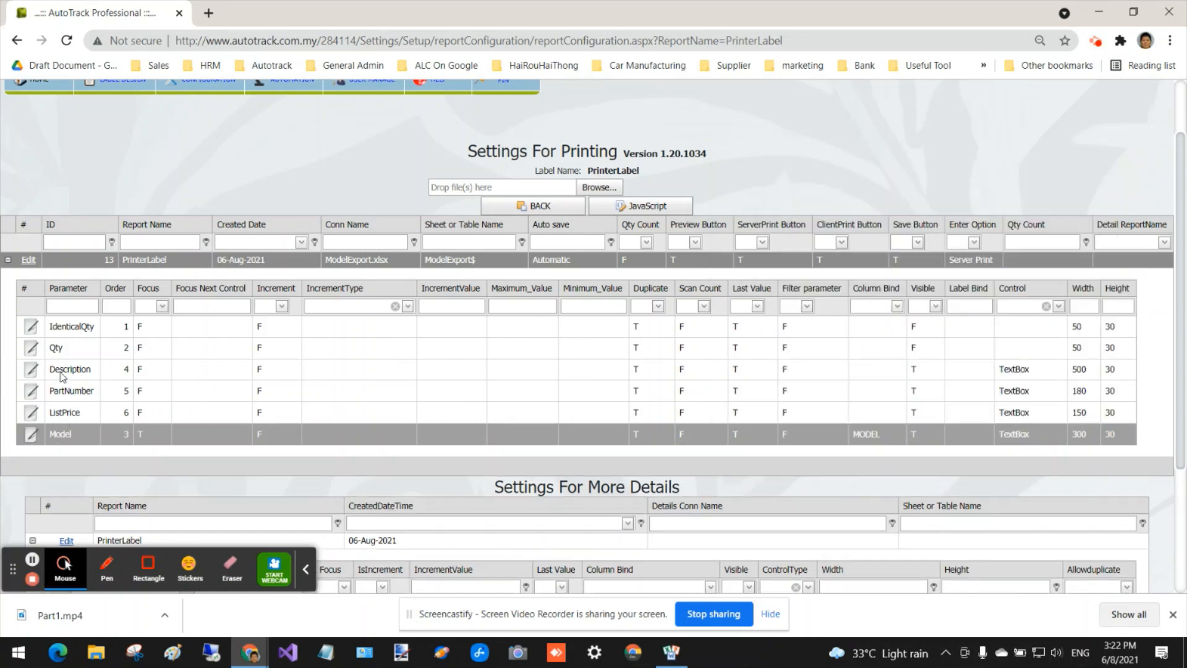
Step: Bind the Description parameter to the DESCRIPTION column and save it
click(31, 369)
click(917, 361)
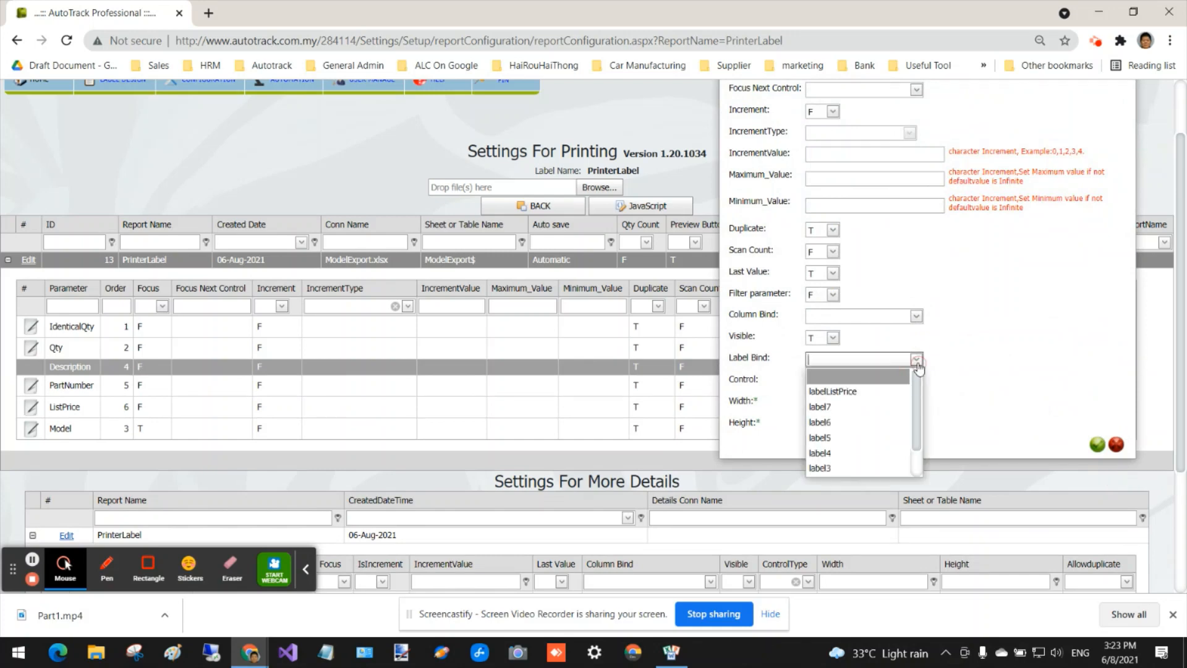
click(916, 316)
click(871, 364)
click(1100, 445)
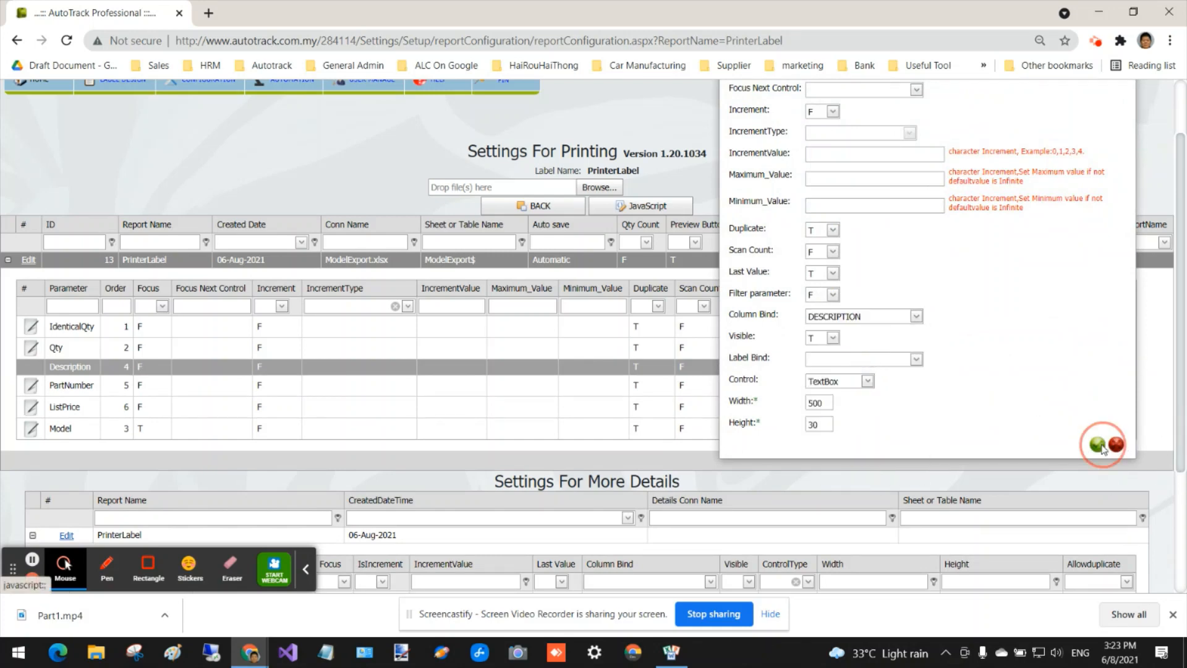
Step: Bind the PartNumber parameter to the PART NUMBER column and save it
click(65, 390)
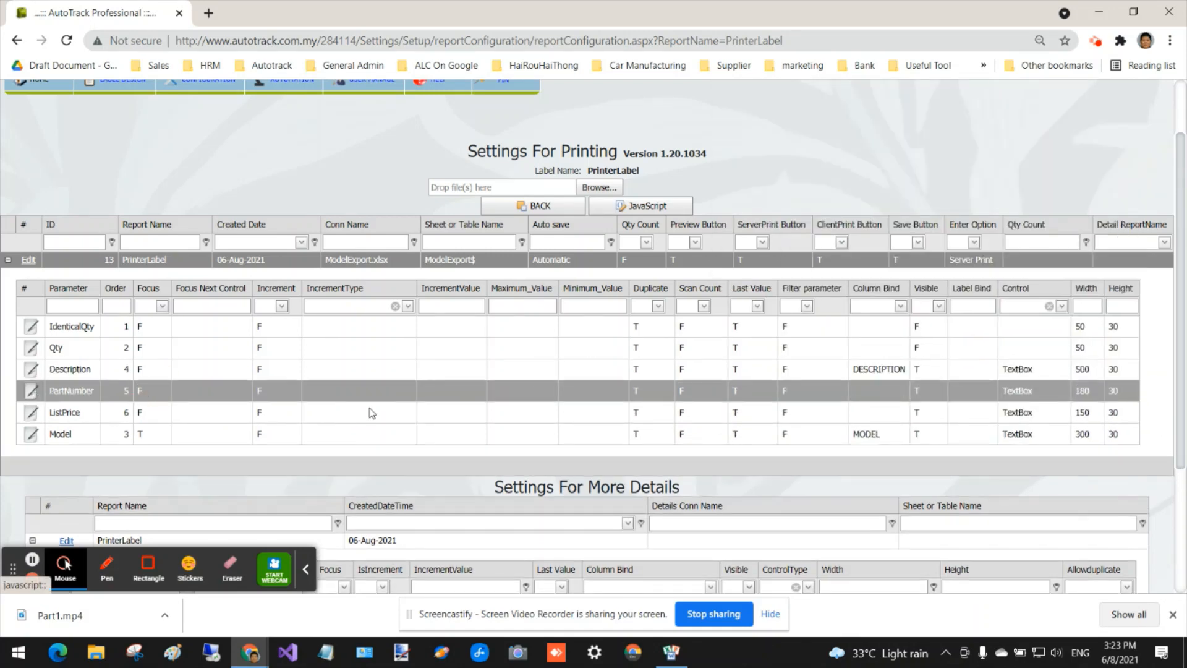
click(919, 316)
click(844, 376)
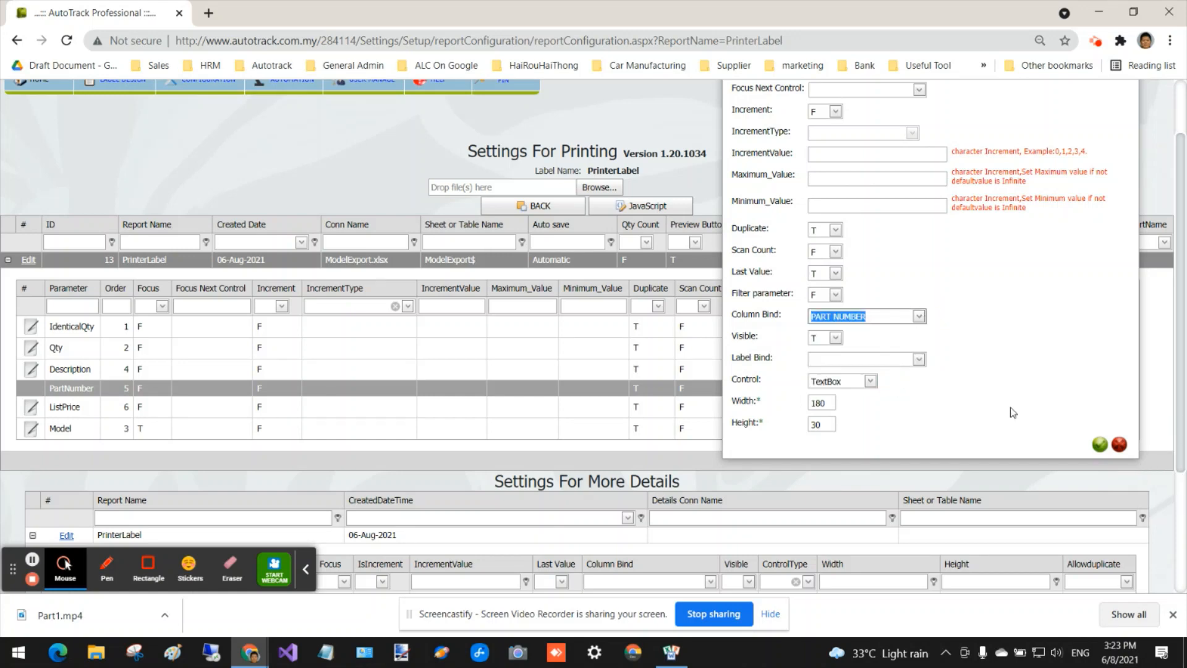
click(1100, 444)
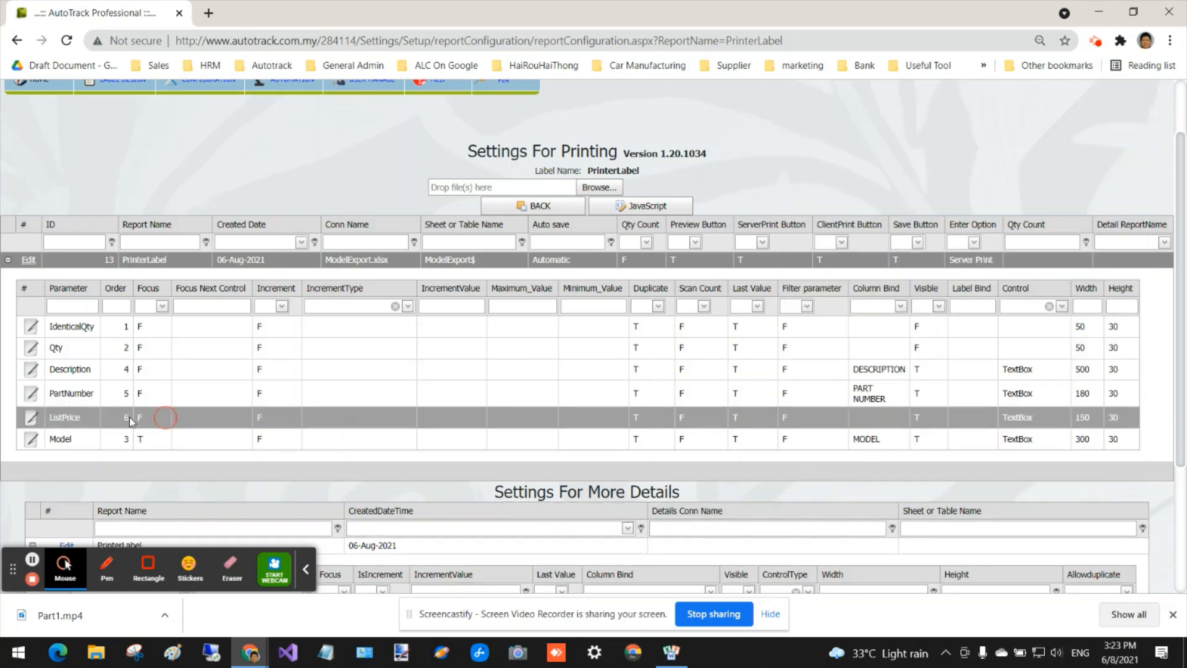
Step: Bind the ListPrice parameter to the LIST PRICE column and save it
click(31, 415)
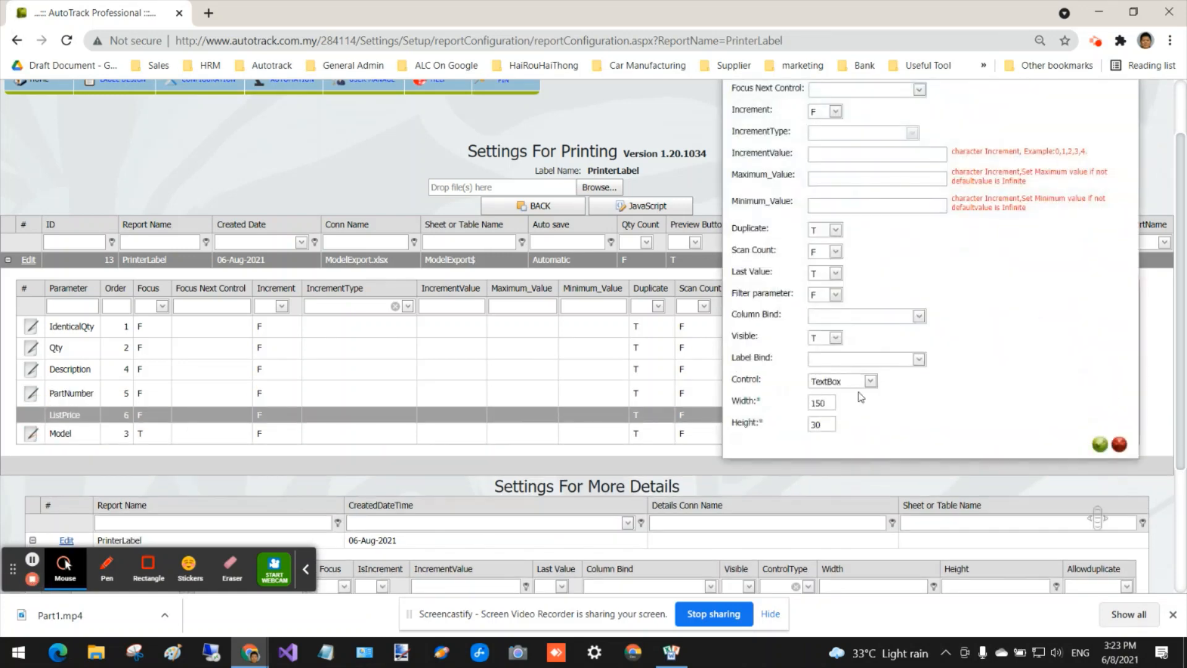
click(919, 316)
click(861, 392)
click(1099, 448)
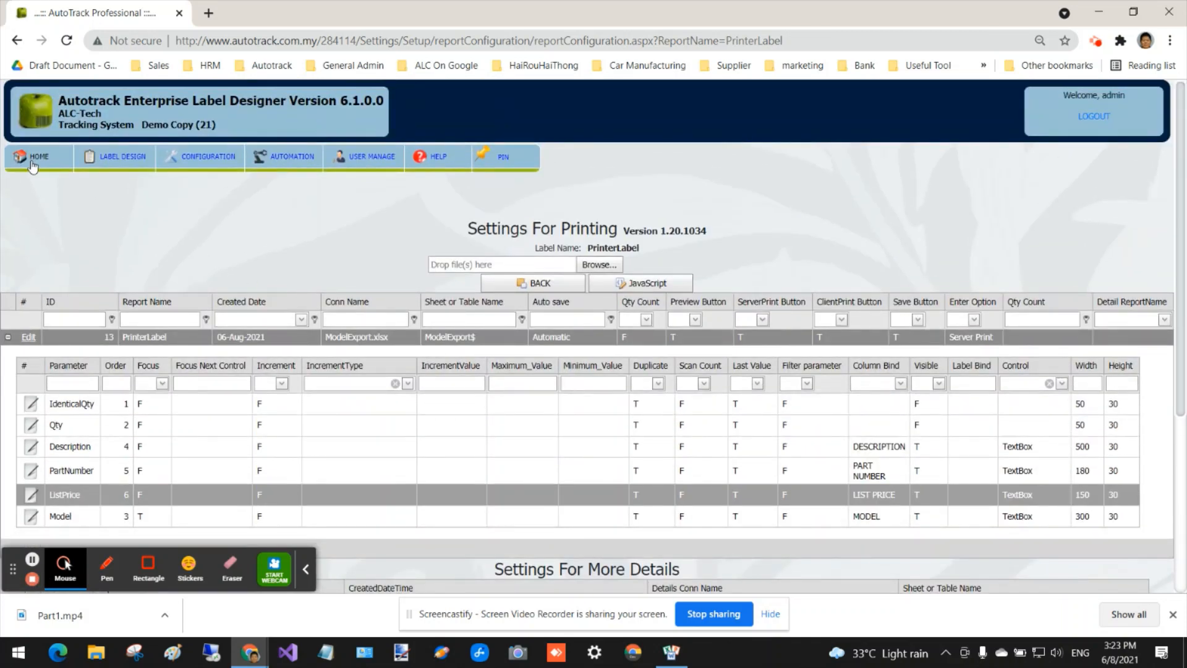
Step: Open the label printing page of PrinterLabel from the home page and widen the columns of the ModelExport.xlsx record list
click(34, 162)
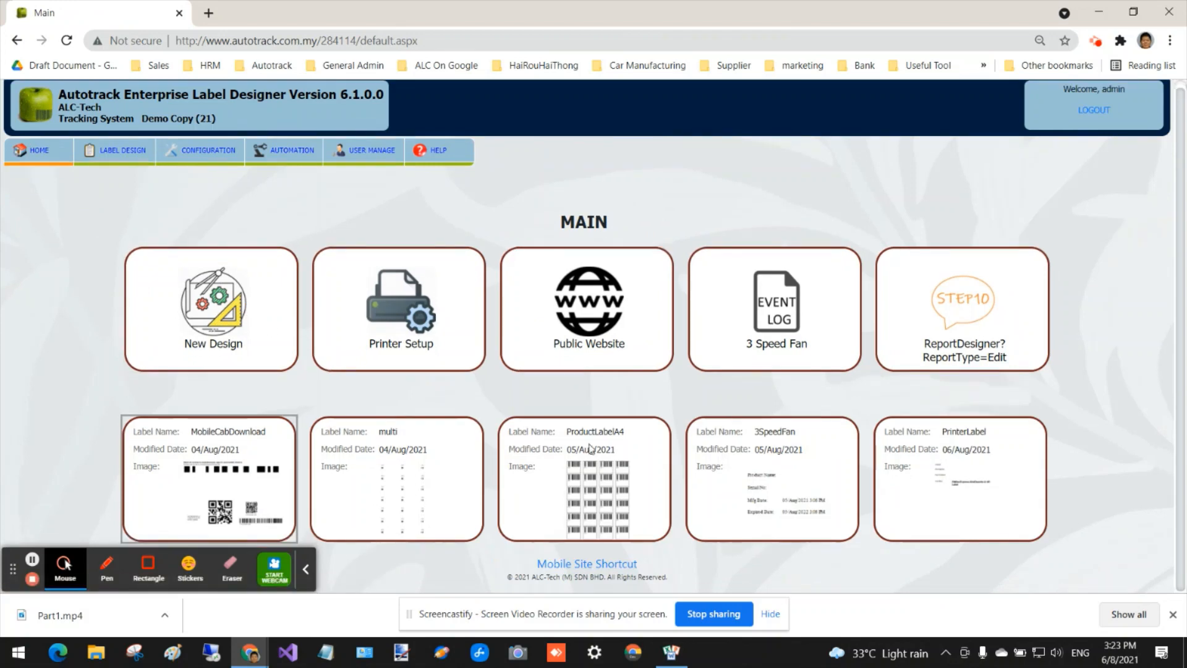
click(960, 484)
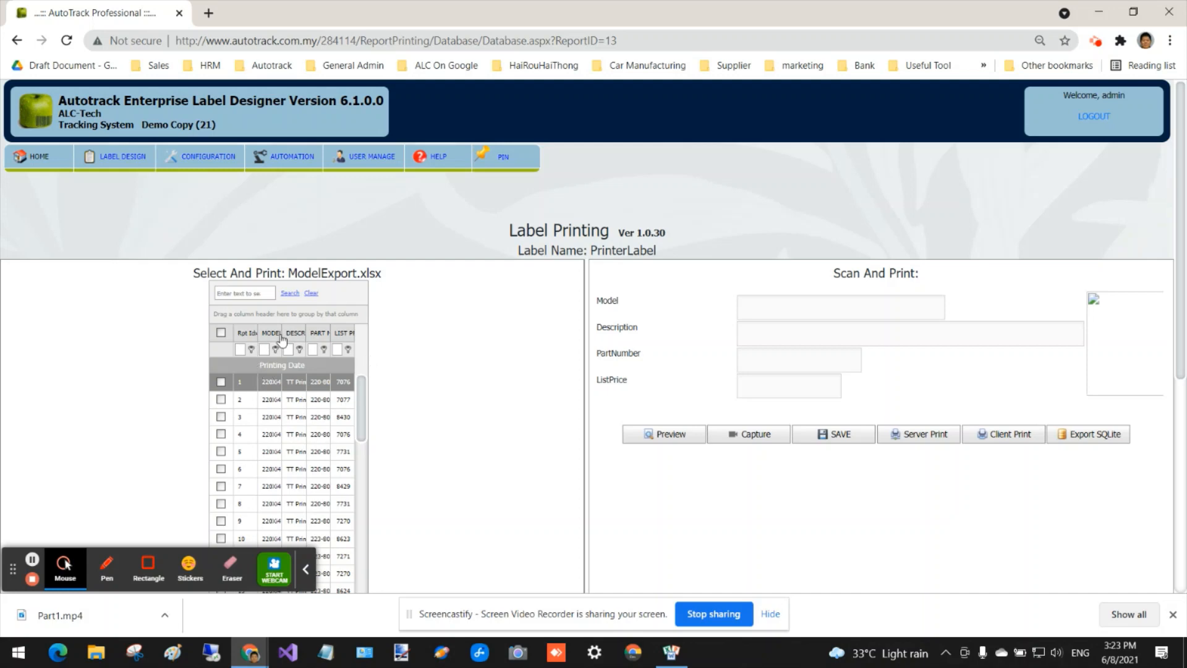
drag(281, 333, 544, 333)
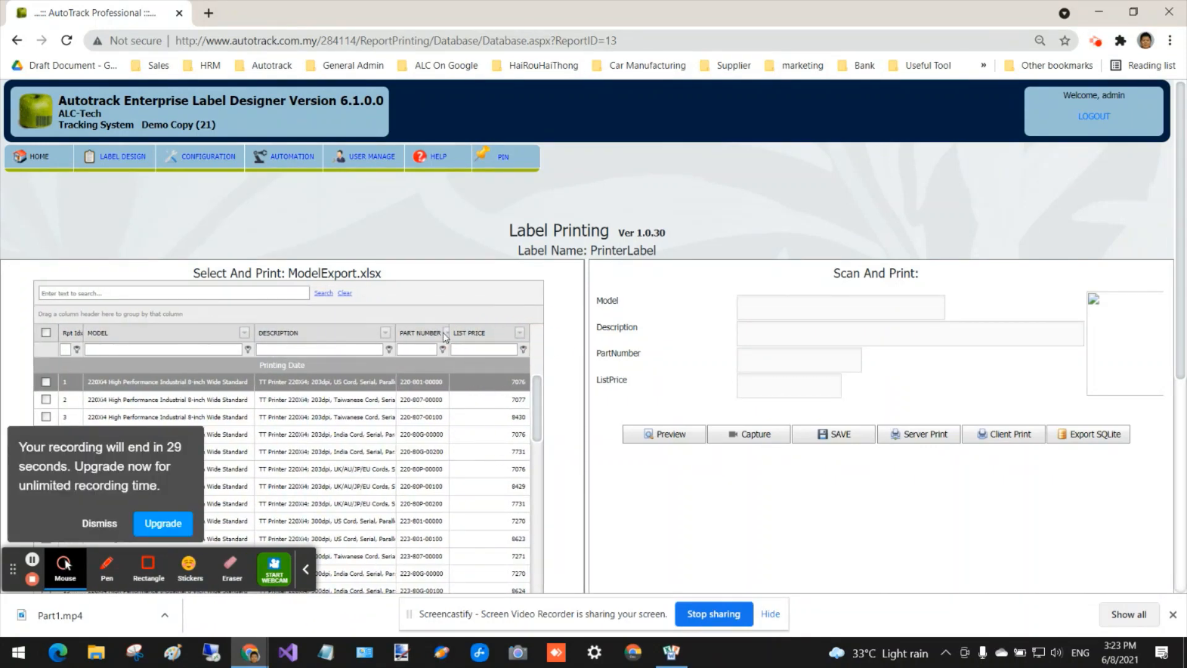
click(106, 524)
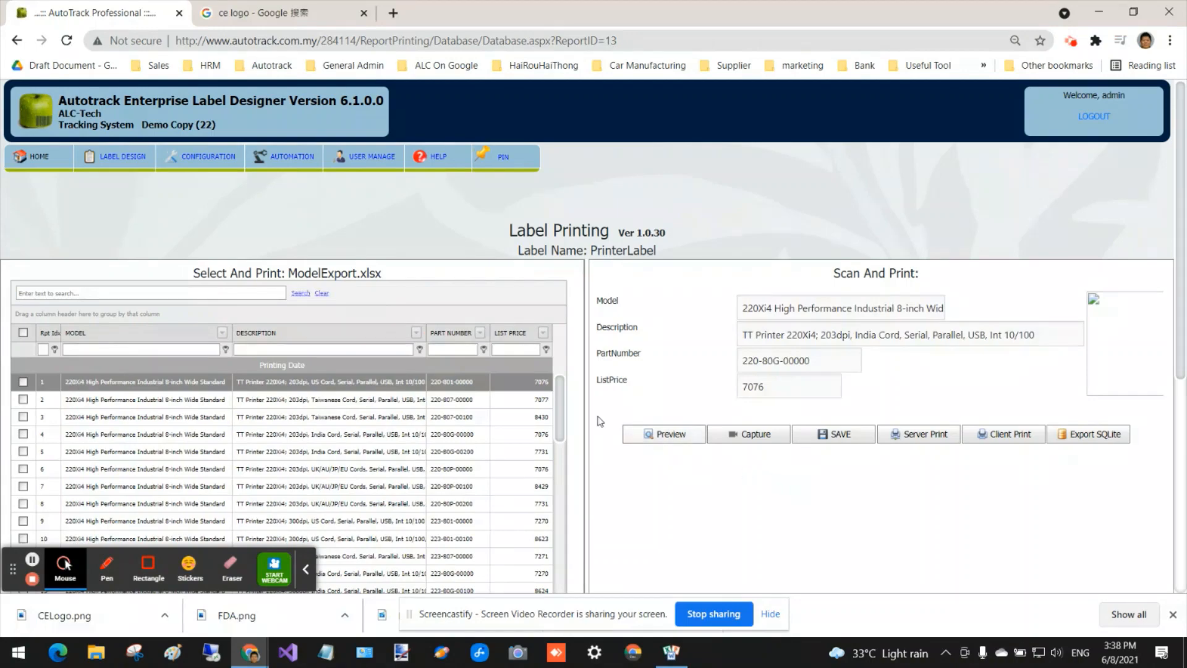
Step: Set the ModelExport.xlsx record list to show 50 records per page
scroll(418, 380, down, 3)
scroll(468, 417, up, 3)
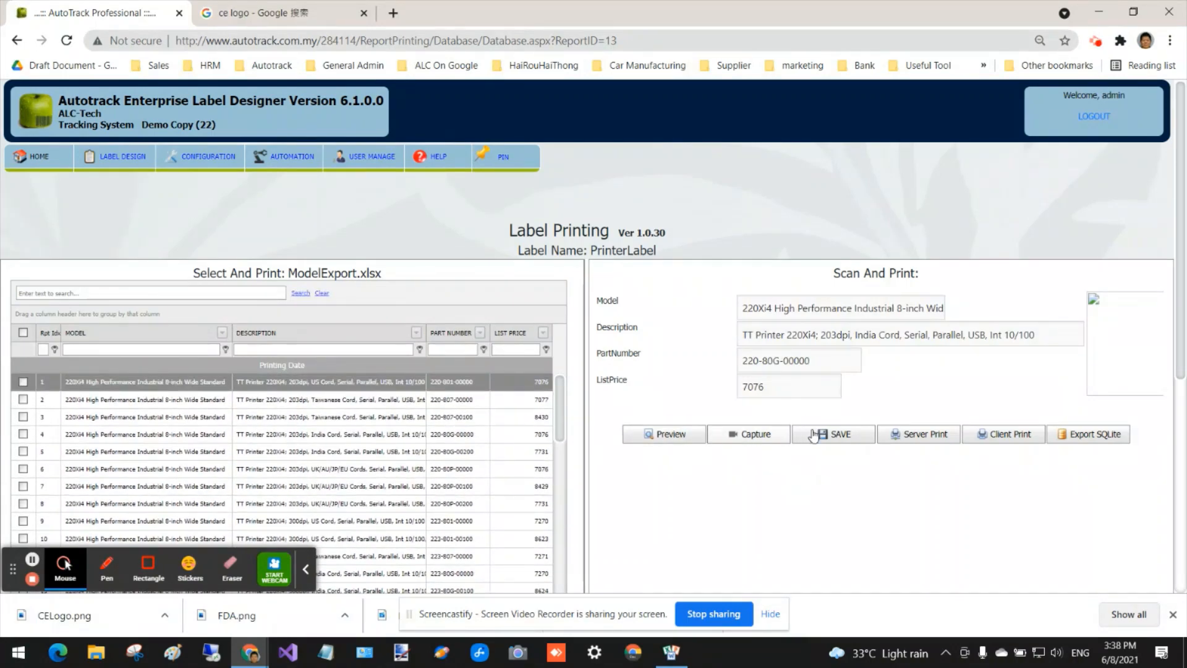
drag(1179, 291, 1178, 426)
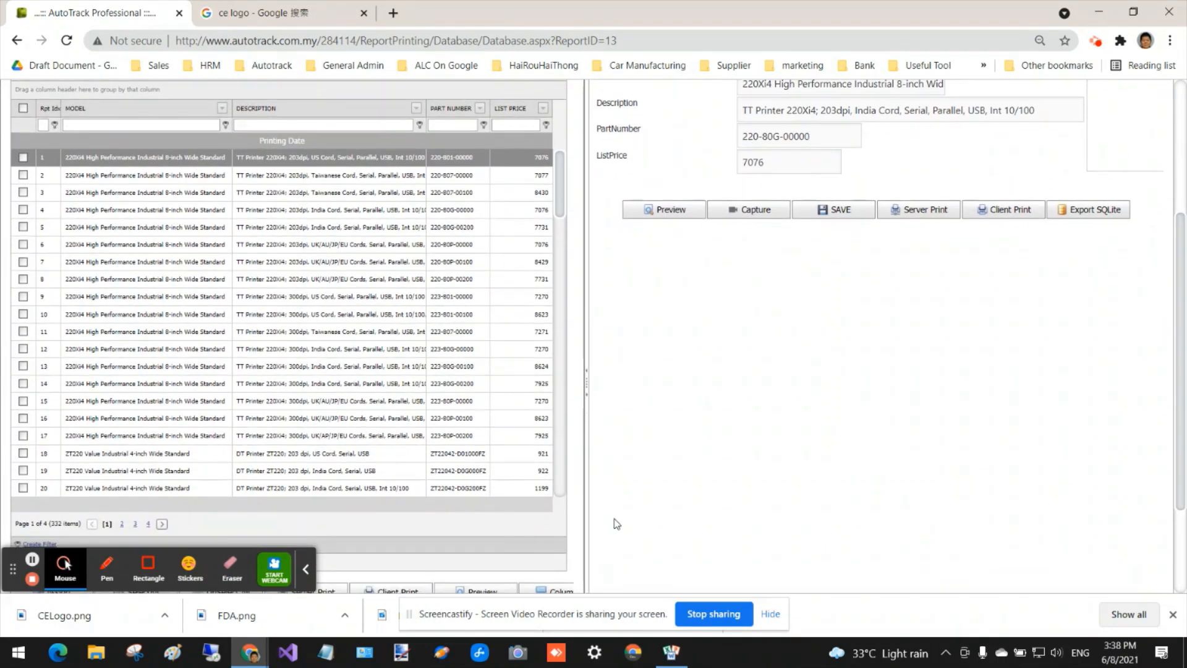
click(305, 570)
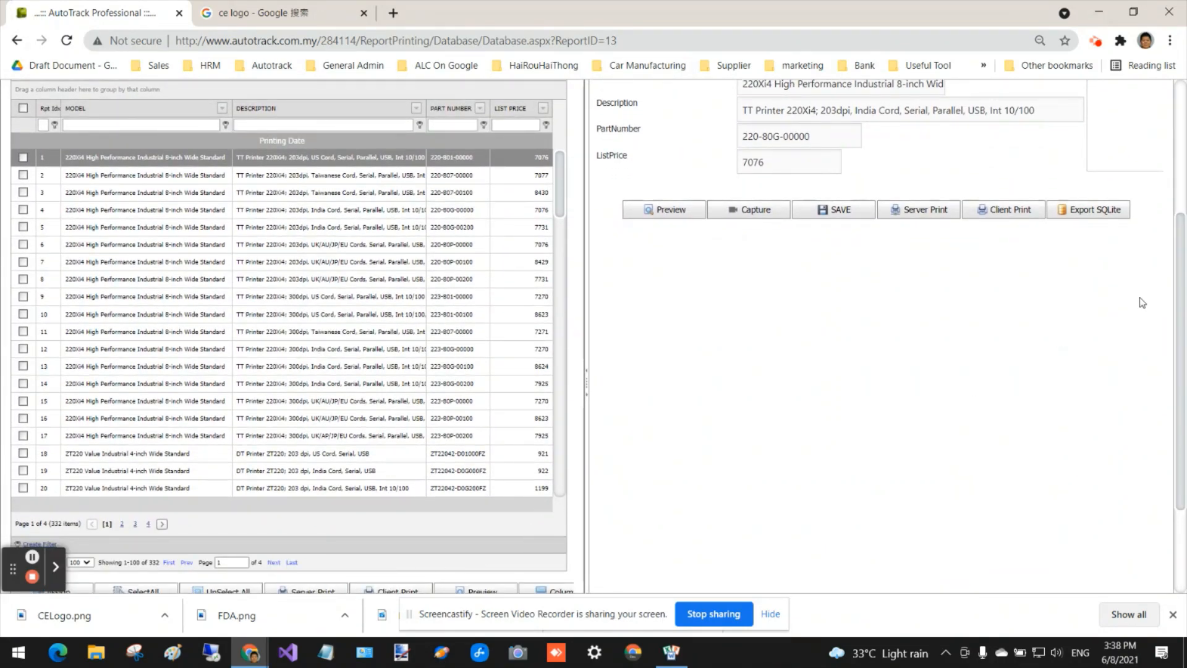
scroll(570, 502, down, 1)
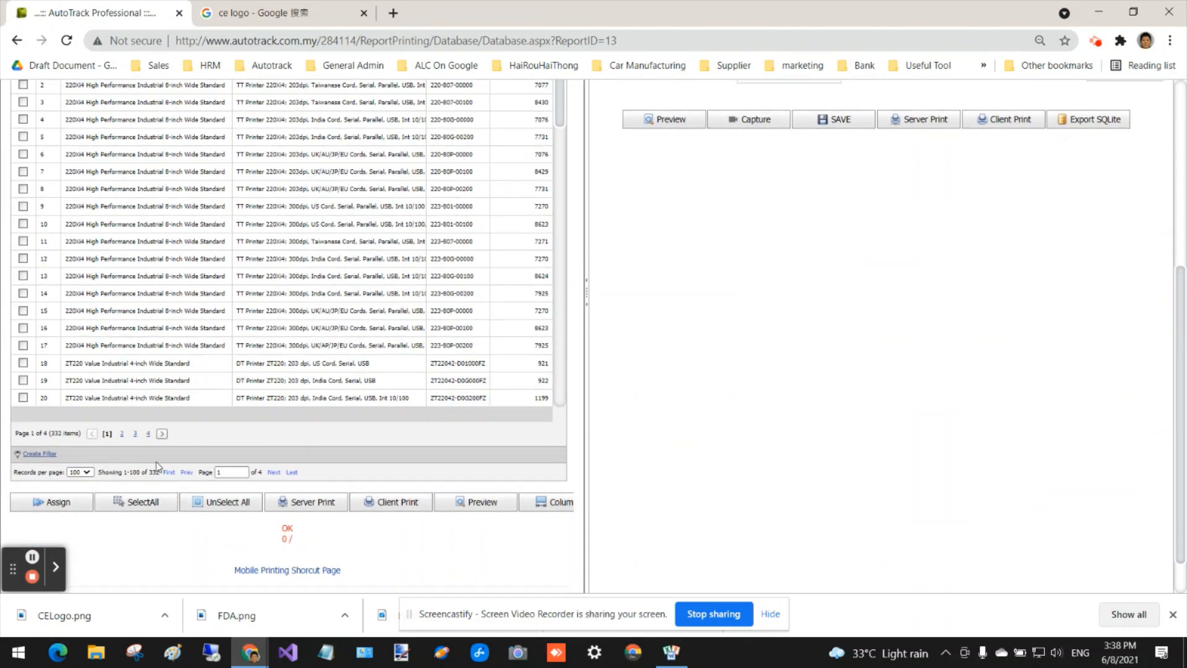
click(88, 476)
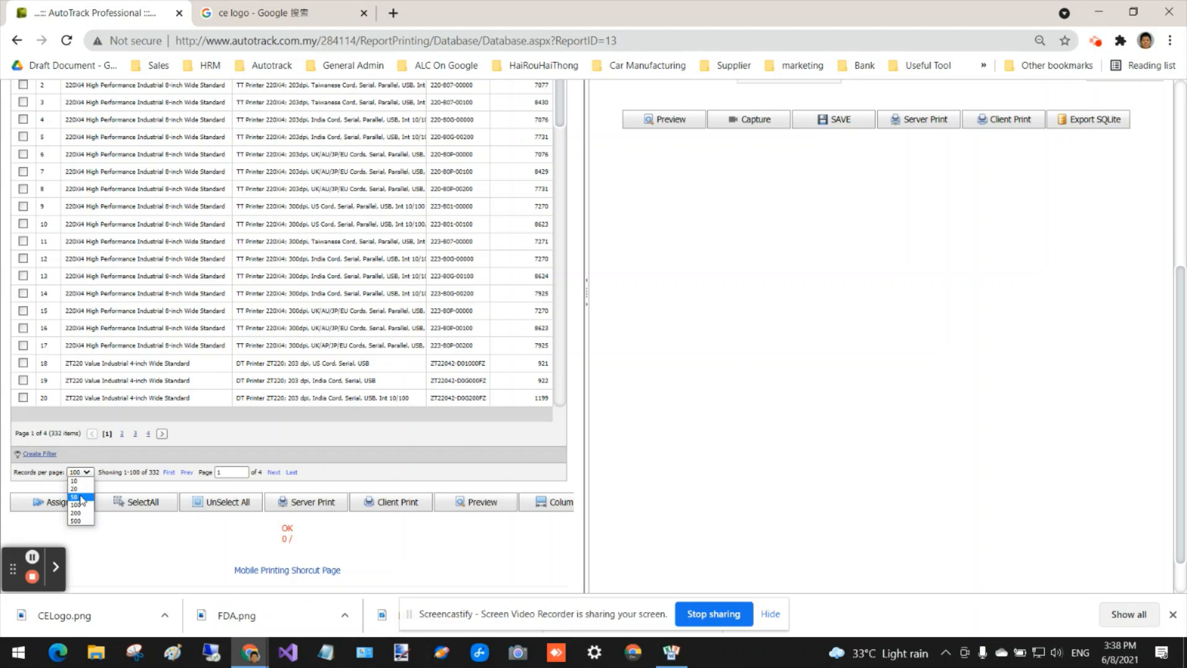
click(84, 497)
Step: Save the current column layout of the ModelExport.xlsx record list and close the column settings
scroll(396, 488, up, 5)
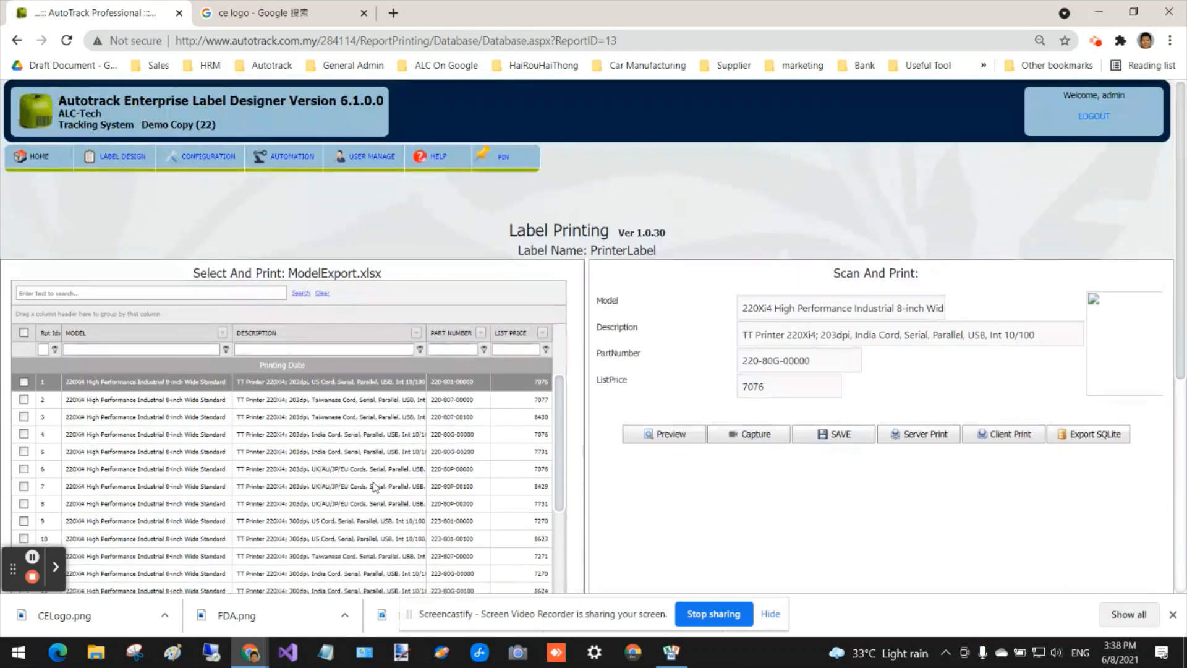
scroll(375, 489, down, 7)
scroll(662, 469, down, 5)
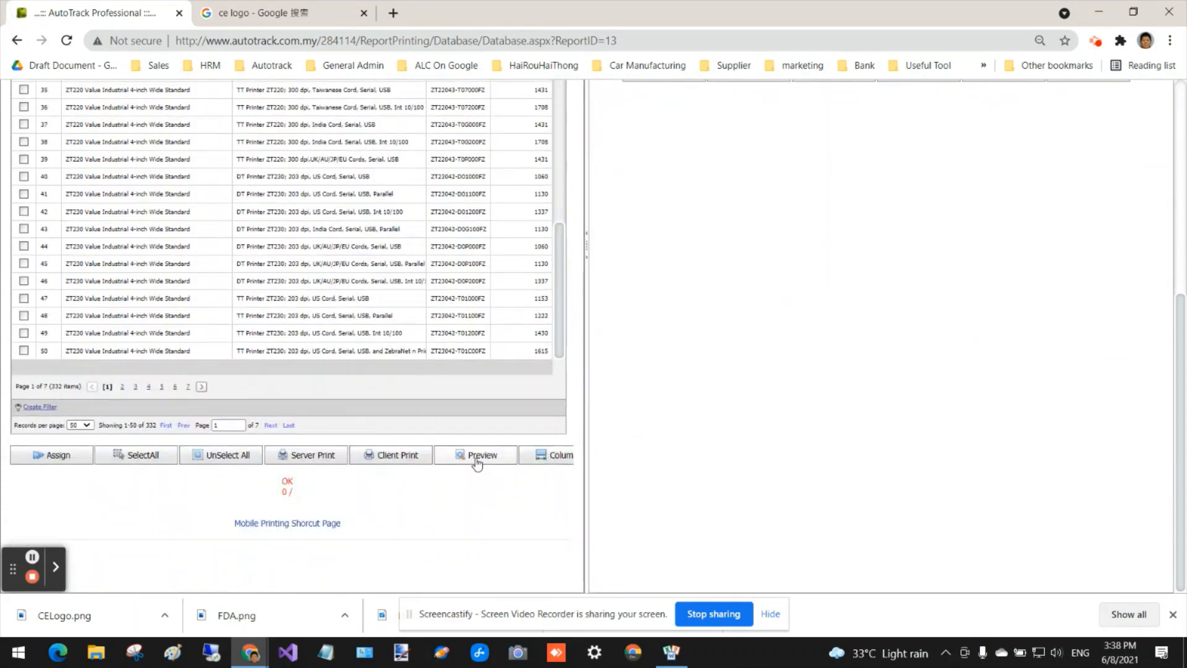
click(552, 458)
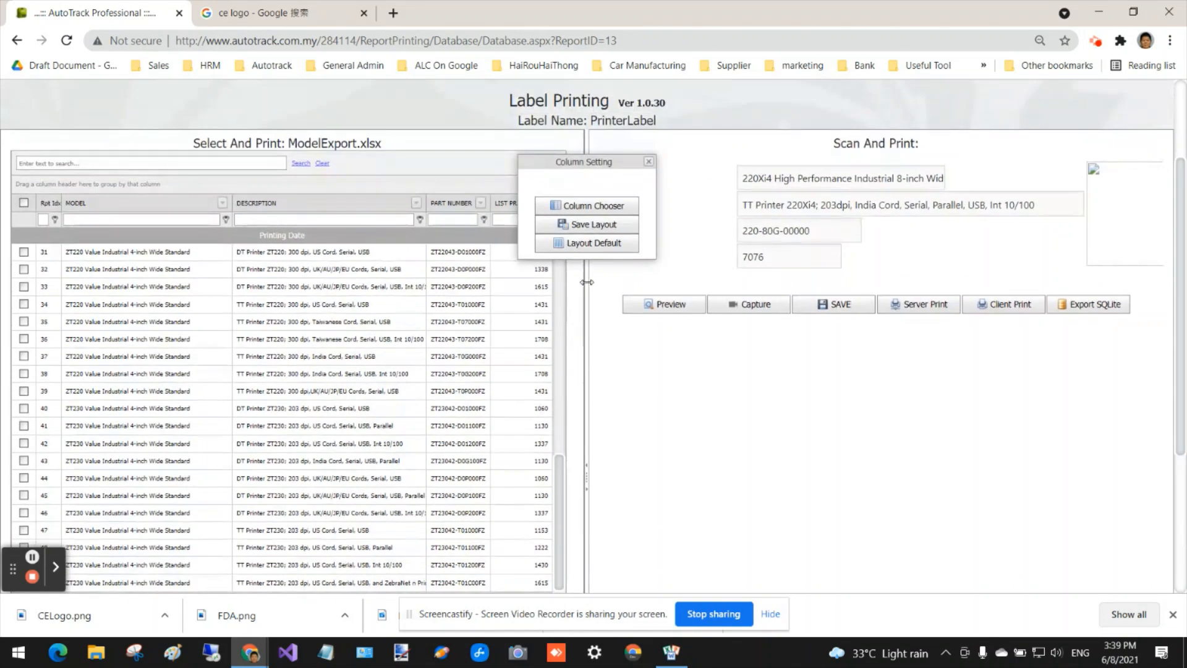
click(595, 227)
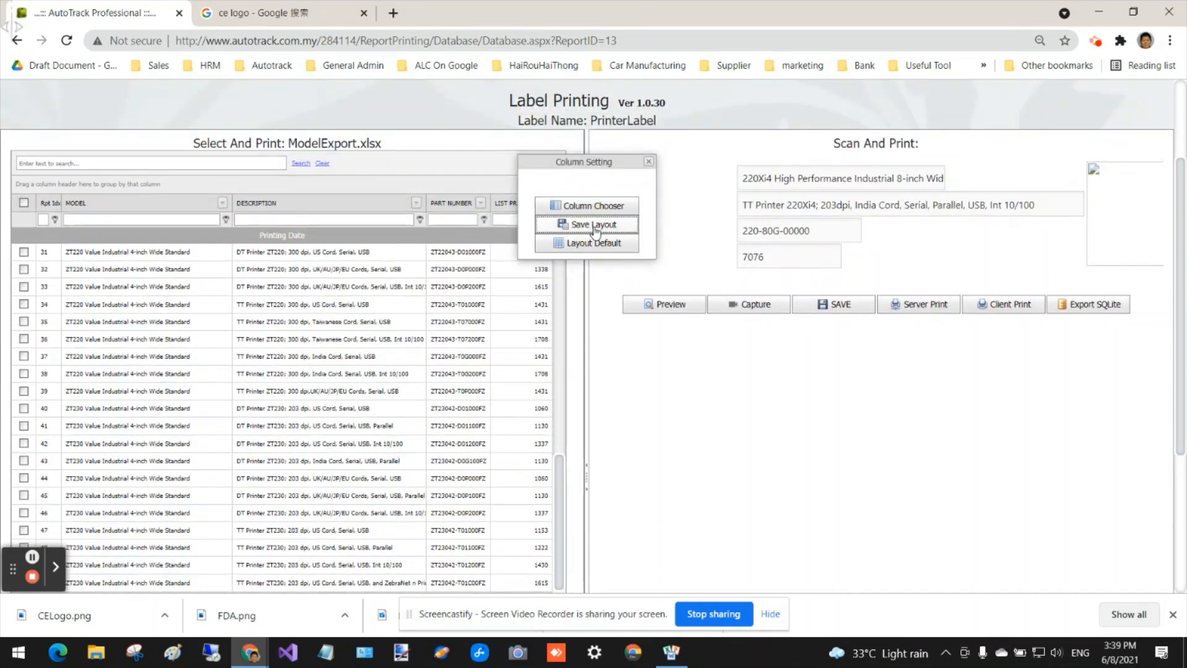
click(649, 161)
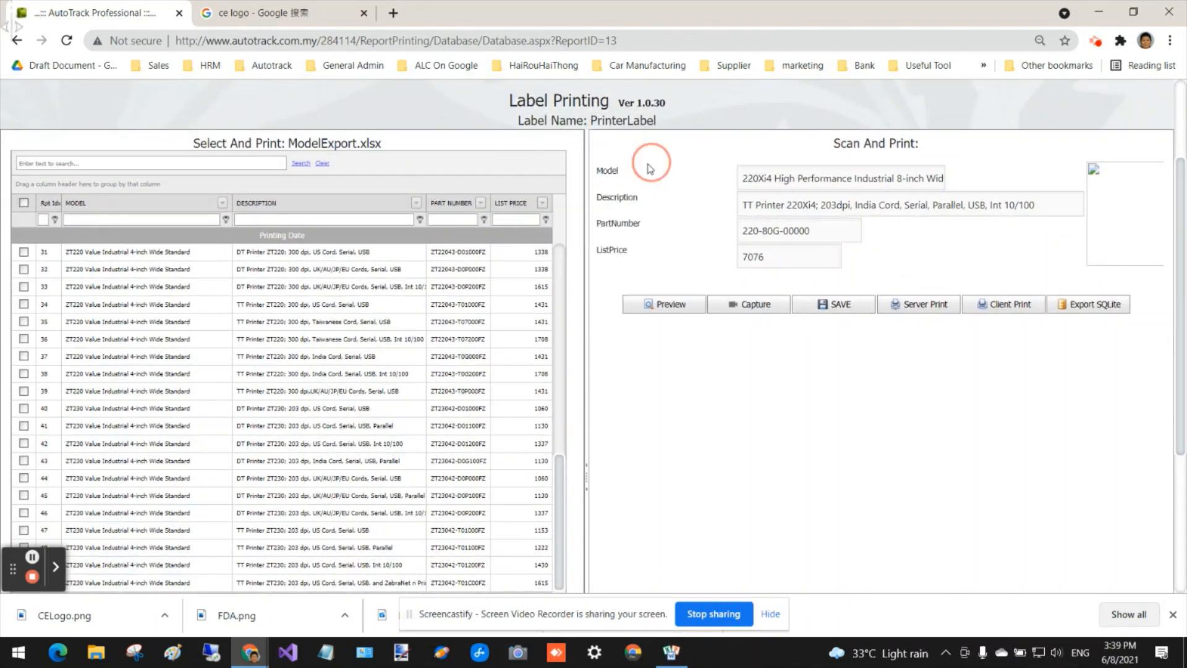
Step: Reopen the PrinterLabel printing page from the home page and check the layout of its record list
scroll(355, 240, up, 2)
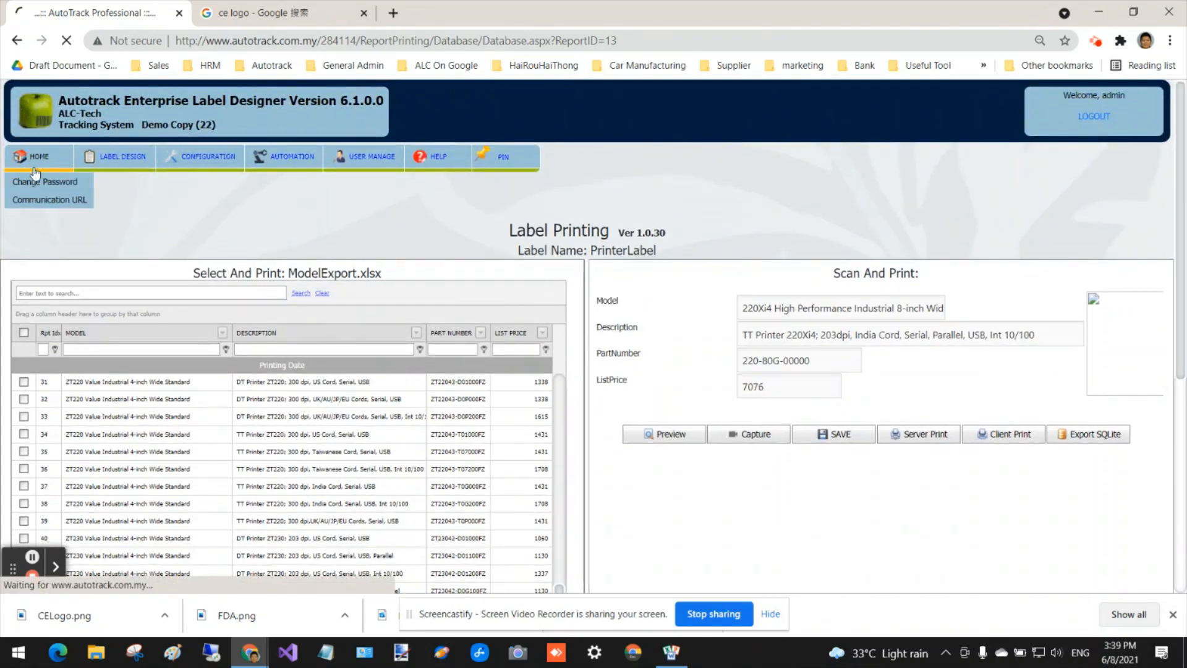
click(37, 156)
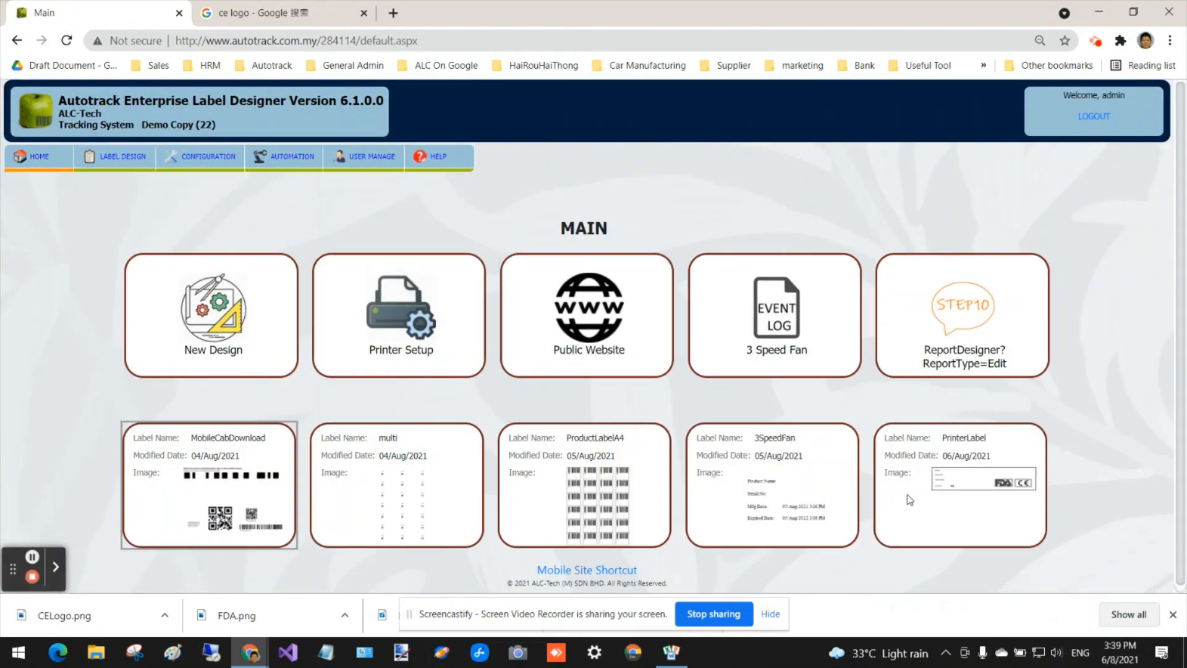
click(938, 497)
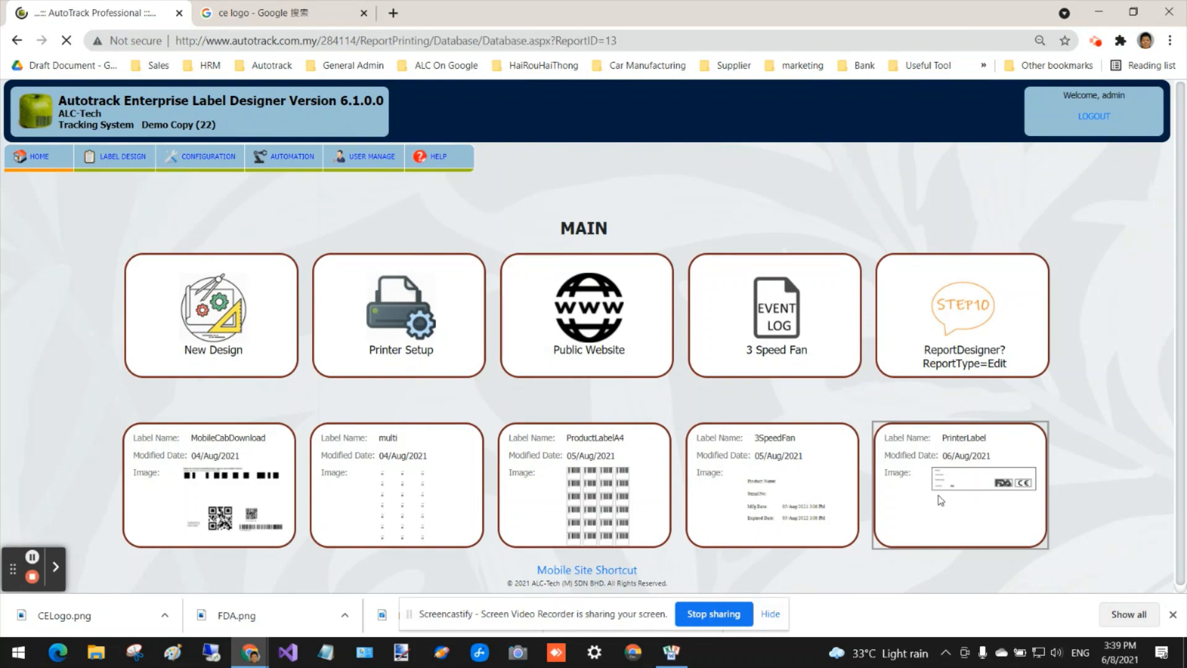
scroll(495, 391, down, 5)
scroll(494, 387, up, 4)
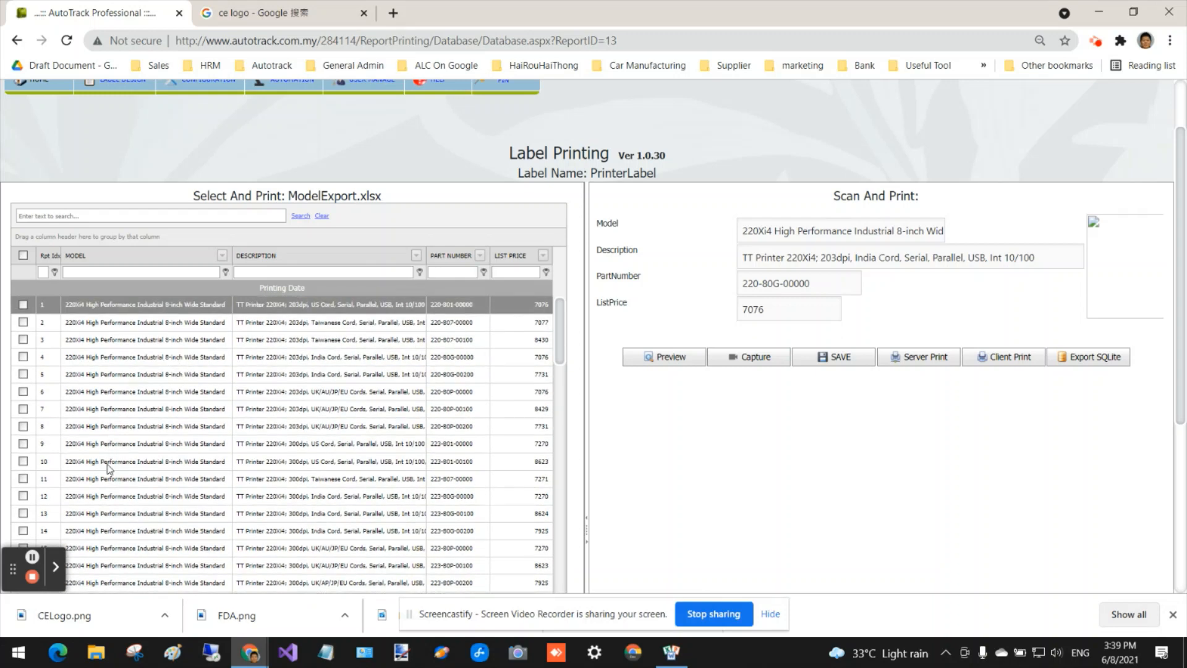
Step: Select record 10 in the ModelExport.xlsx list and highlight its part number and list price to compare with the label fields
click(108, 468)
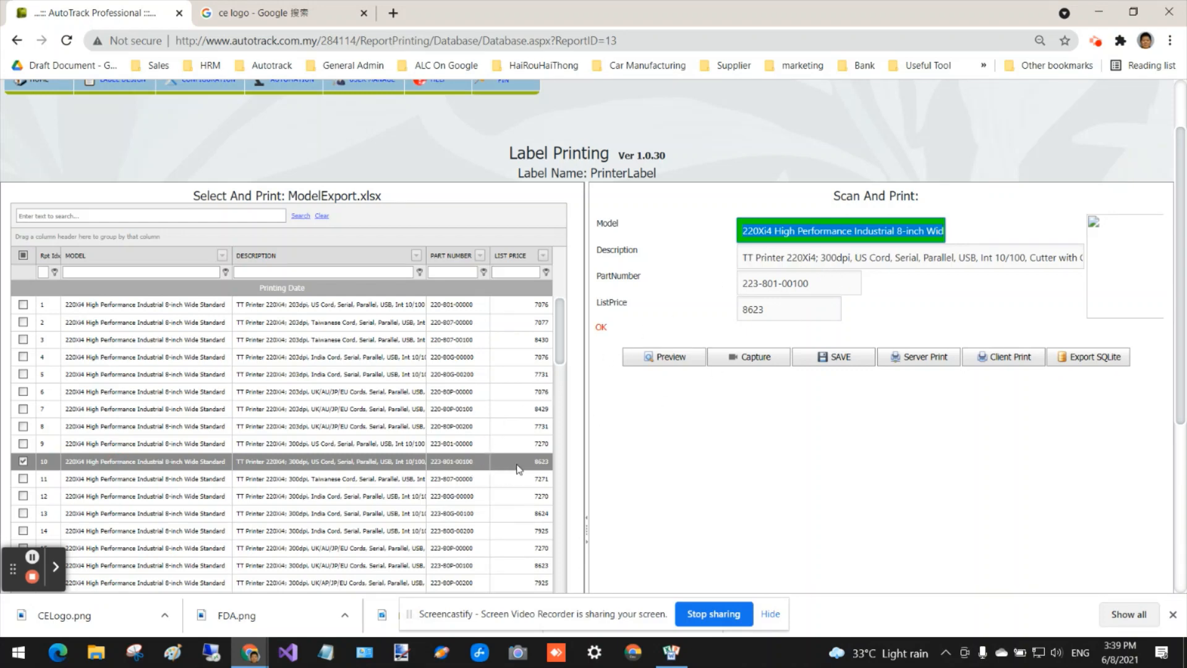
double_click(541, 463)
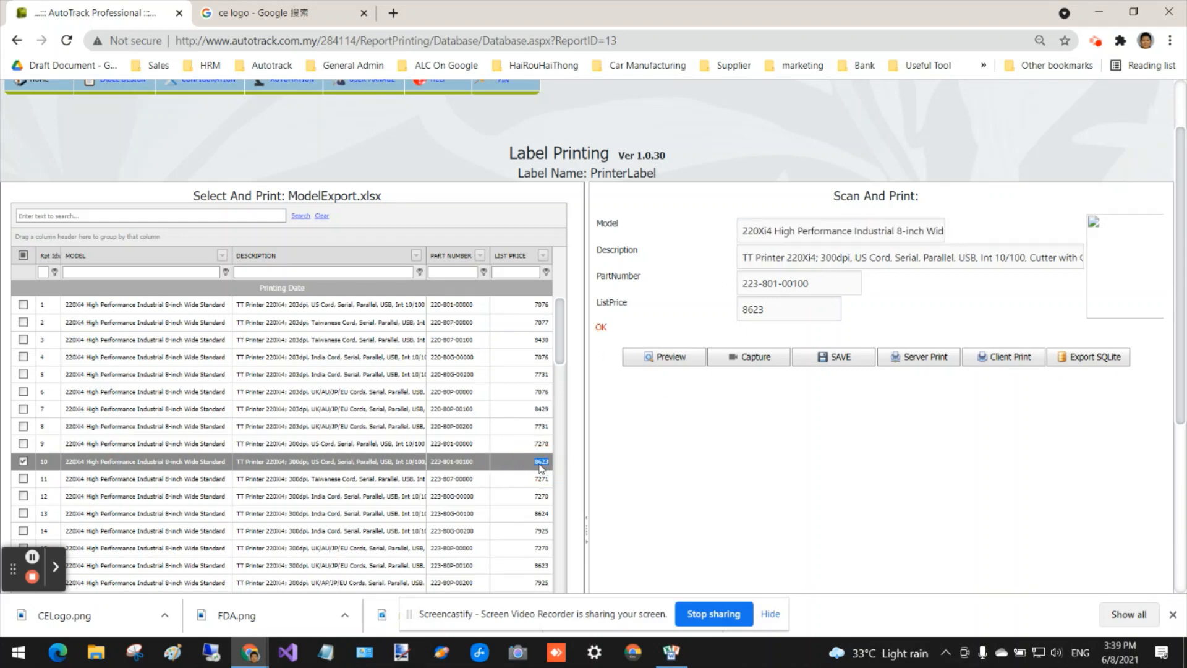
drag(432, 465, 479, 462)
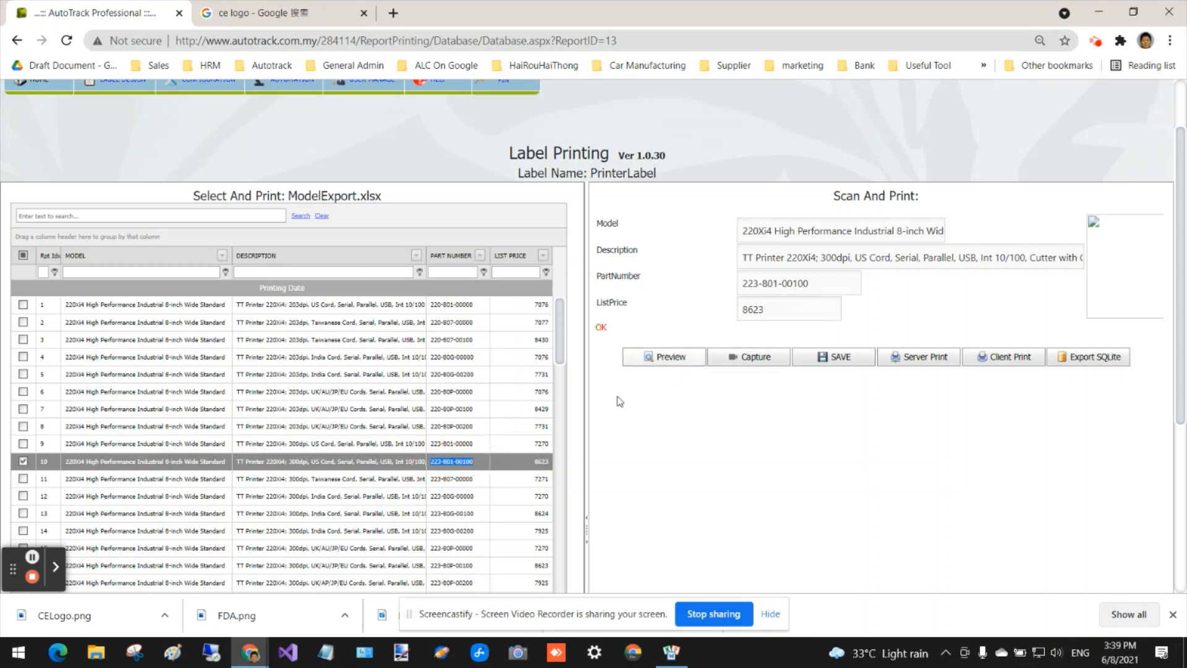
double_click(541, 461)
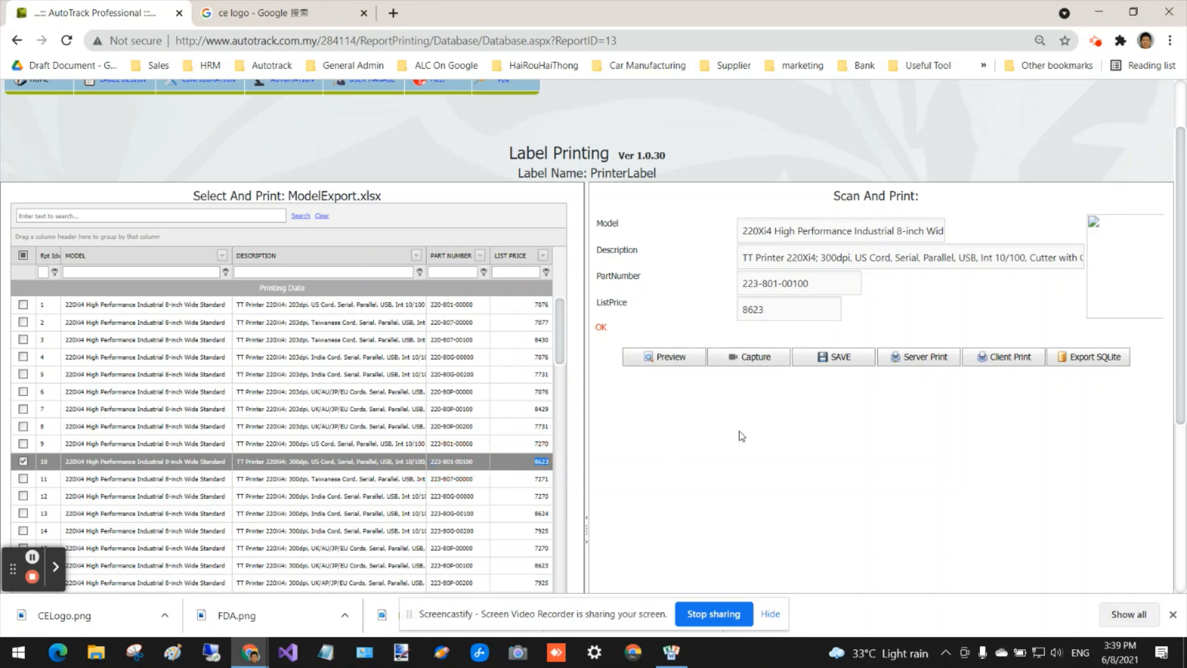
Step: Preview the PrinterLabel label for the selected record, move the preview aside to compare it with the list, and close it
click(684, 361)
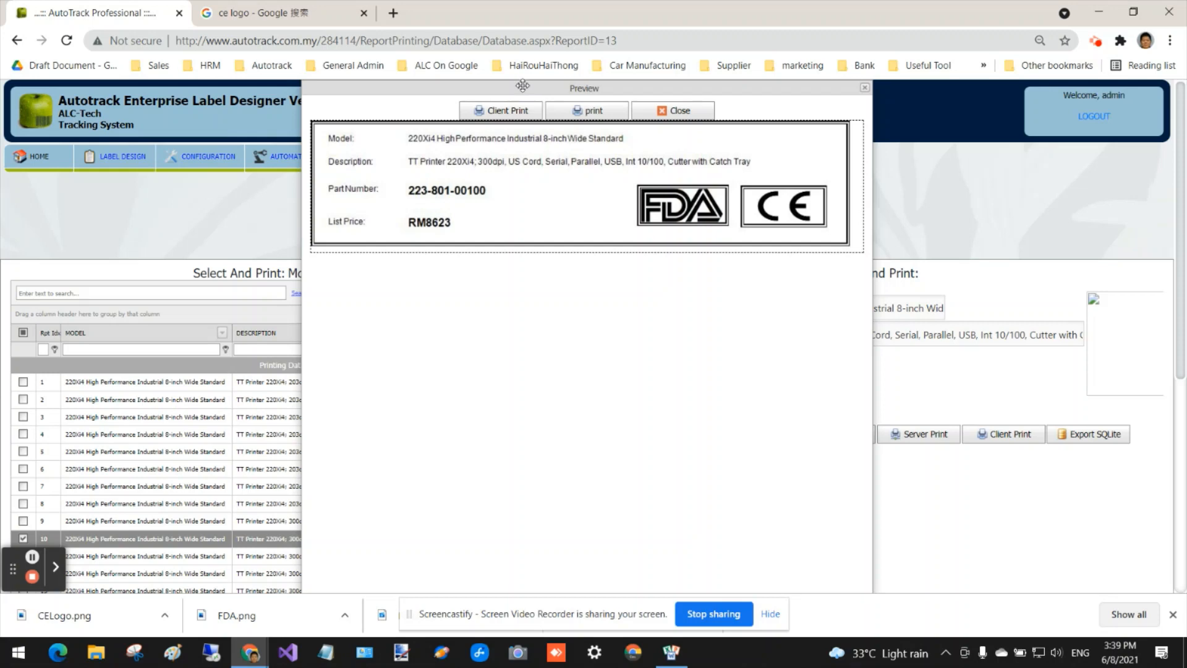
drag(522, 85, 721, 221)
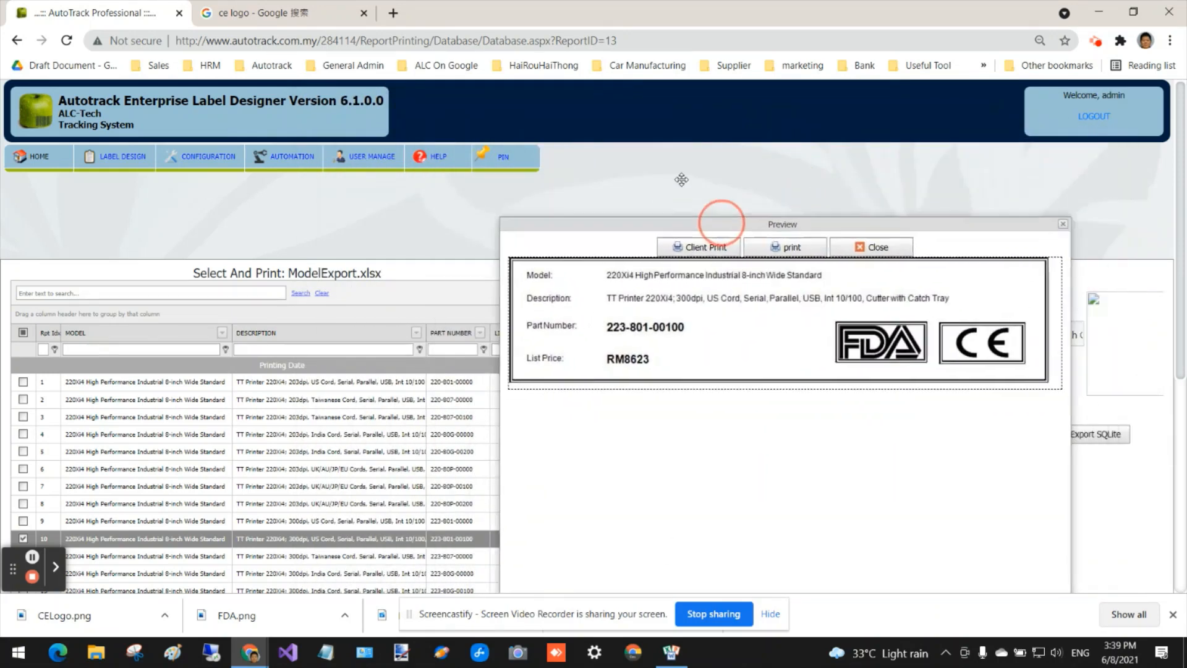
drag(681, 179, 477, 96)
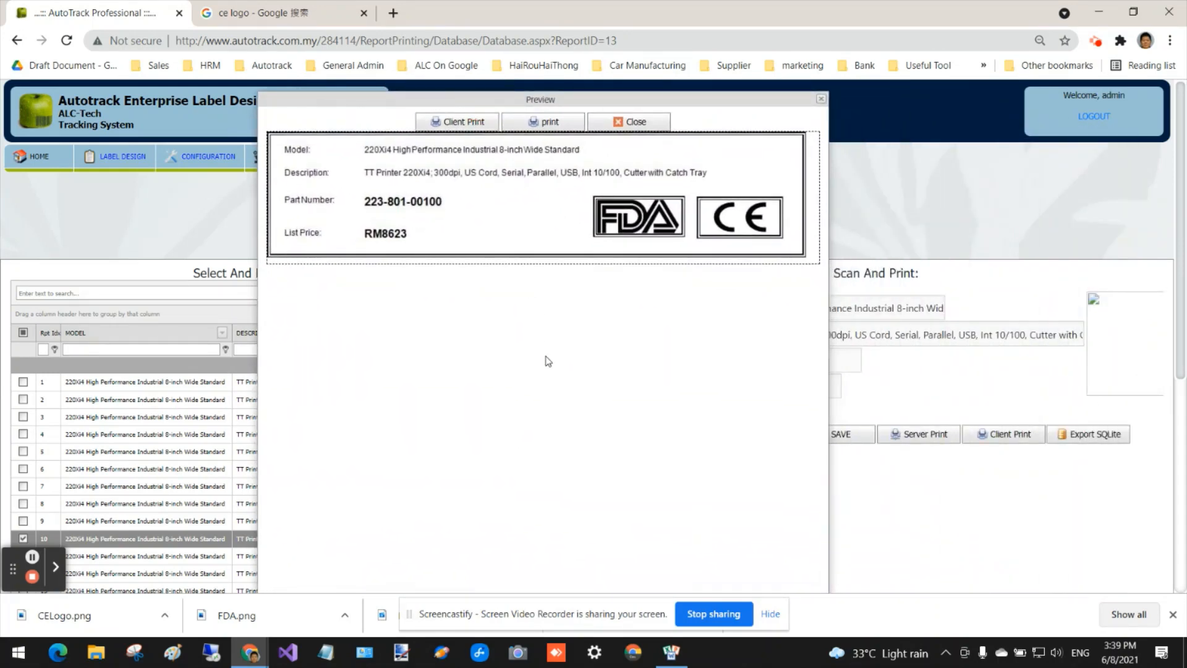
click(630, 122)
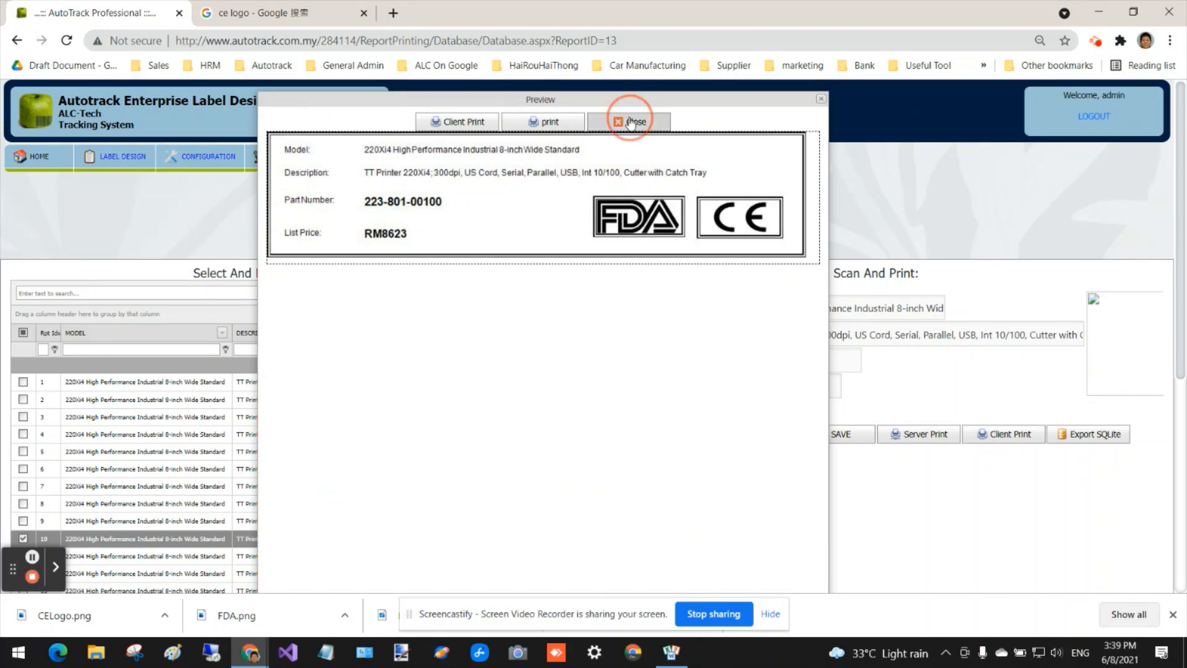
scroll(441, 415, down, 2)
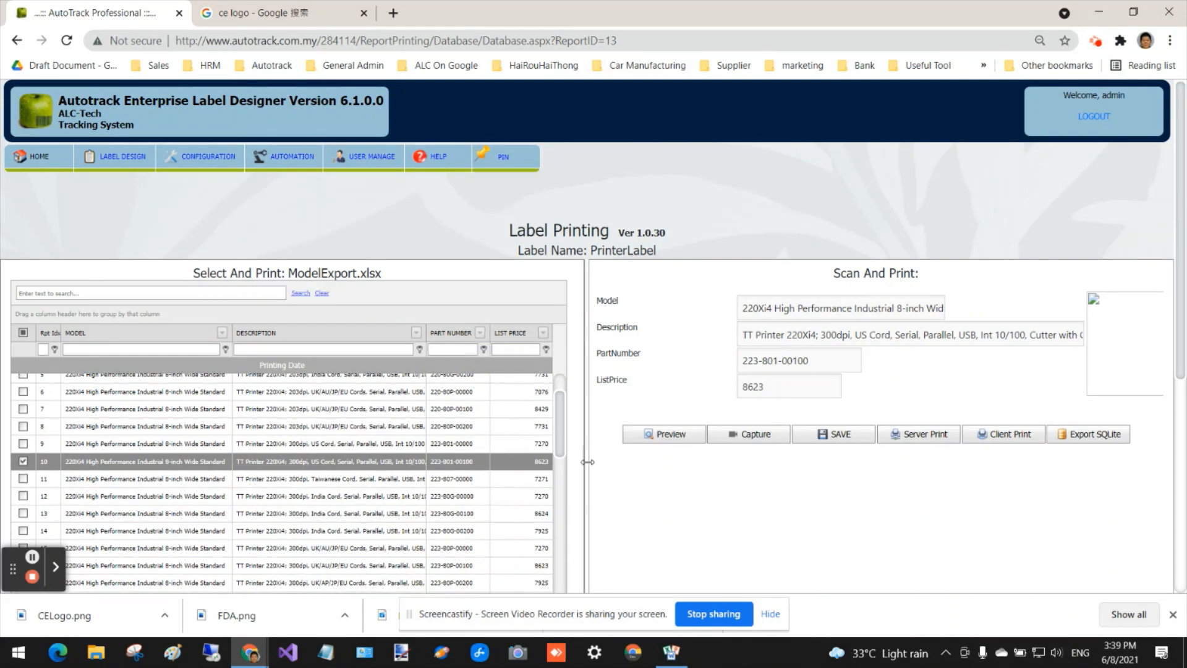
scroll(624, 481, down, 4)
scroll(624, 481, up, 4)
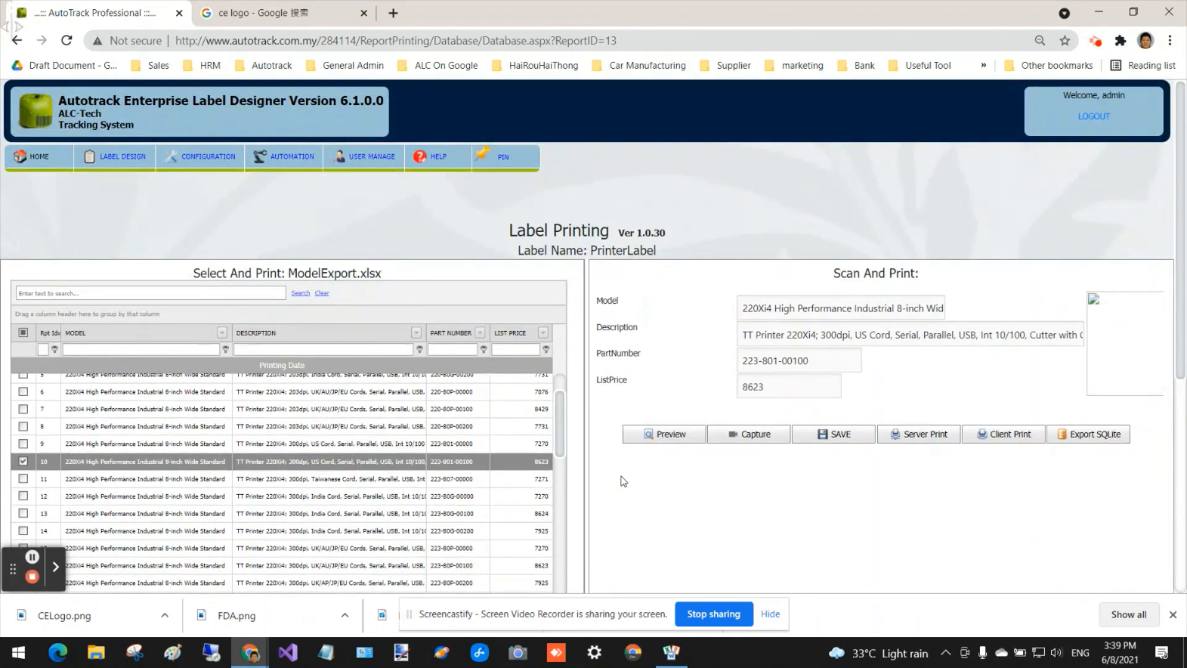